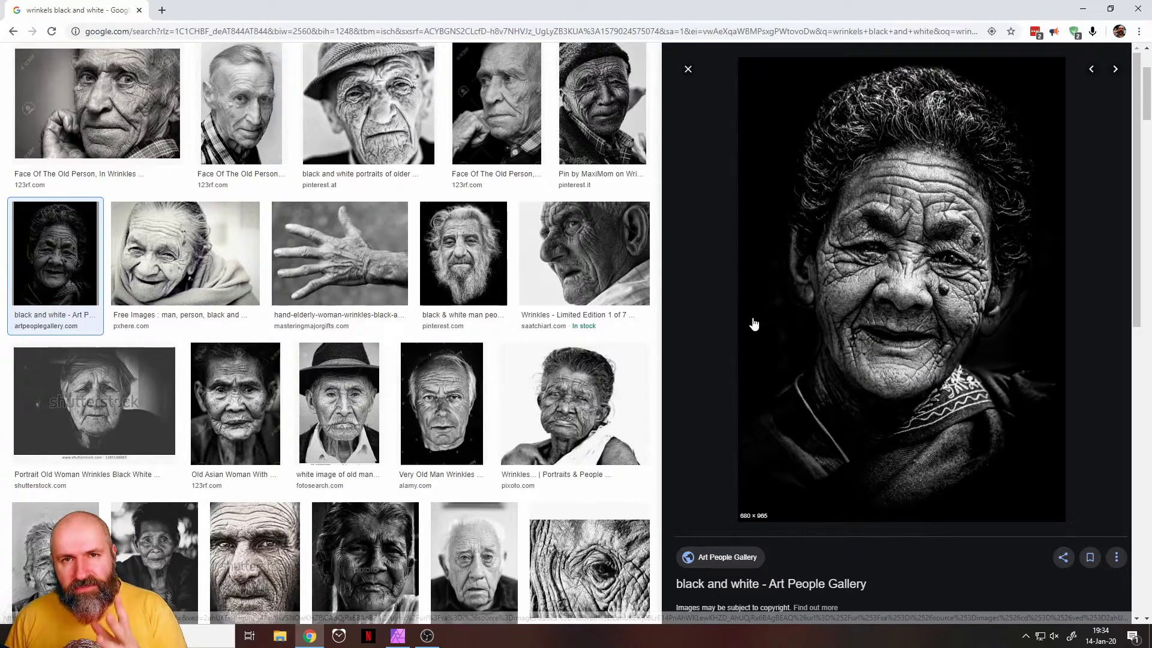
Browse the black-and-white wrinkled-face references, then bring up the colour old-man photo in Affinity Photo.
scroll(699, 407, down, 9)
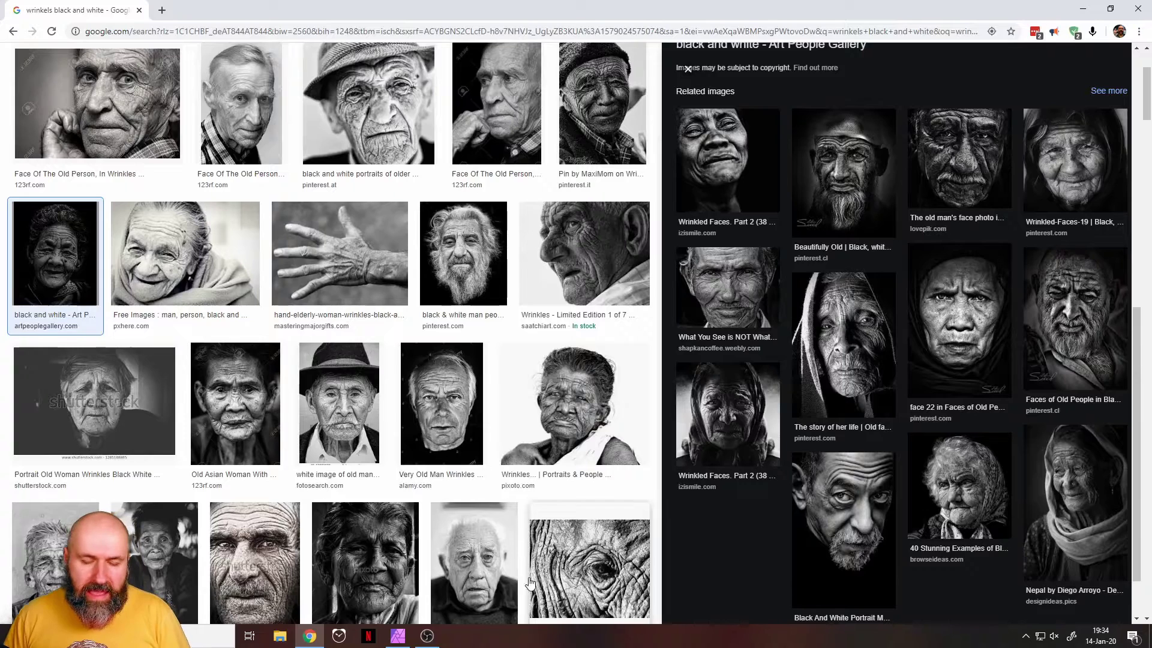
click(399, 637)
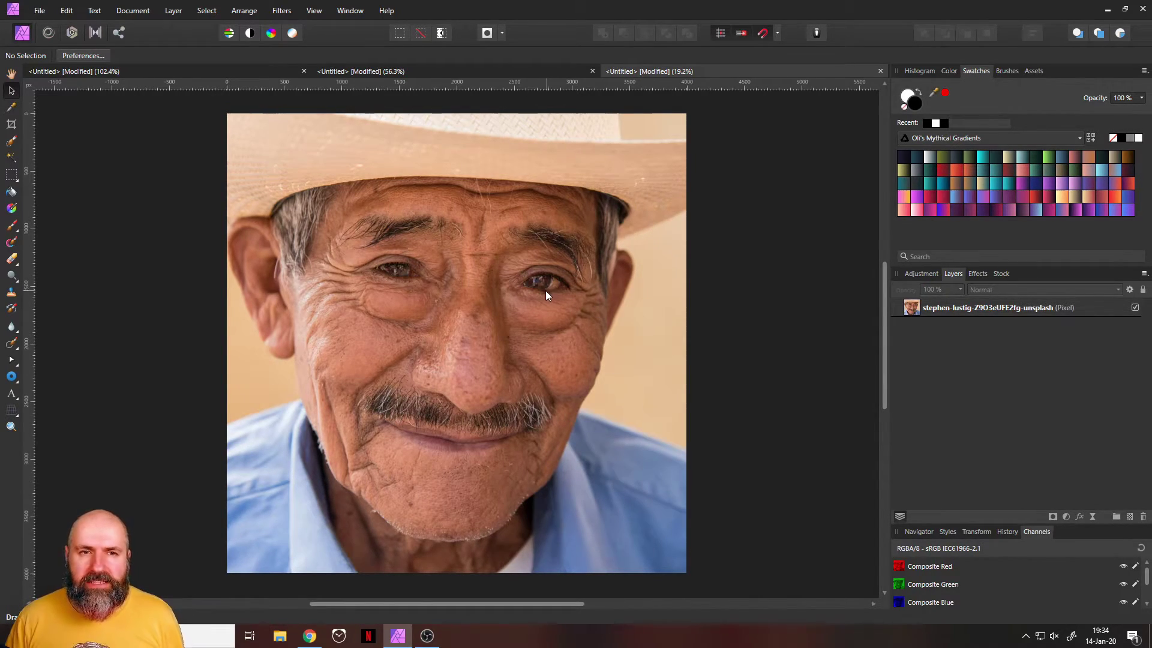
scroll(442, 330, up, 5)
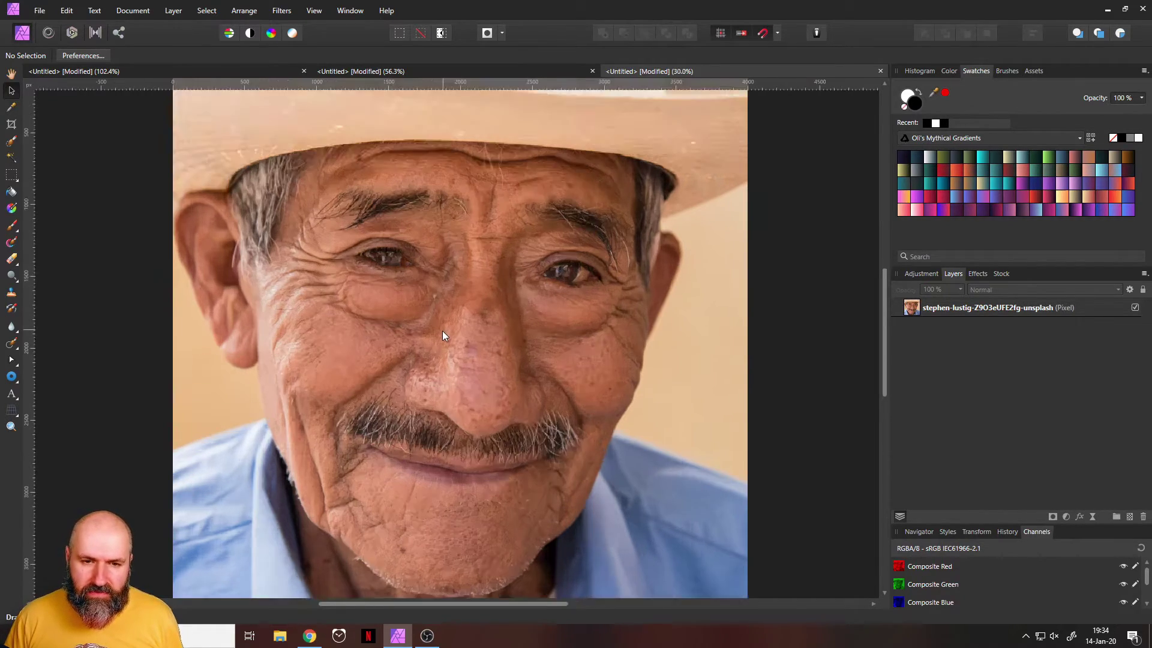
scroll(441, 326, up, 2)
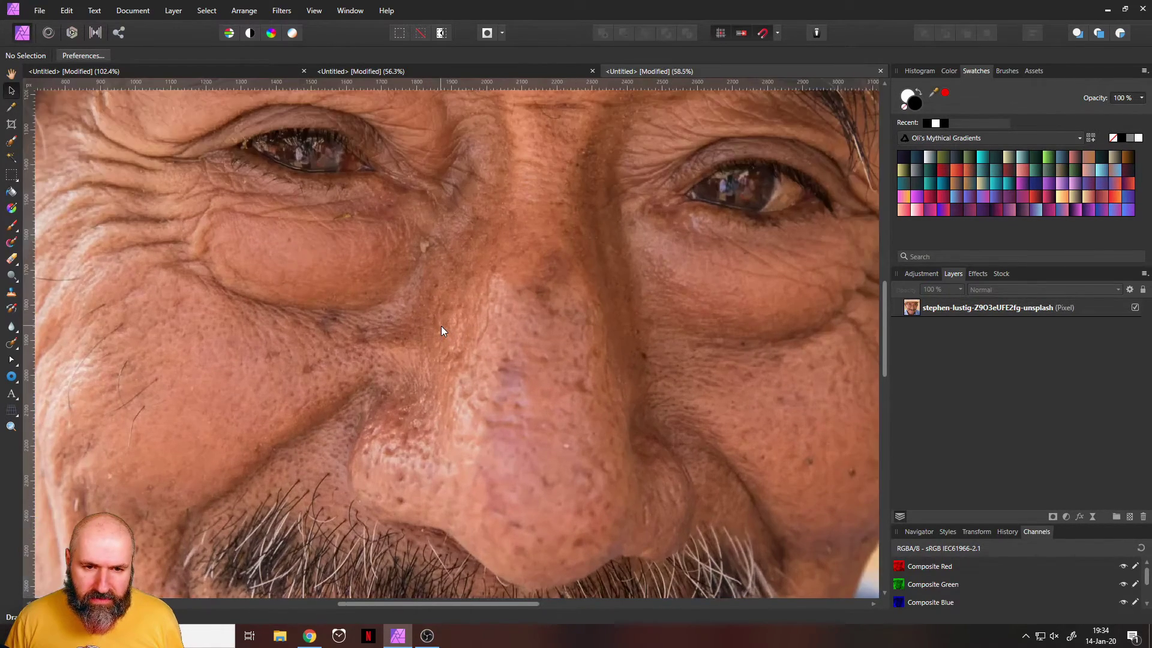
scroll(431, 295, up, 3)
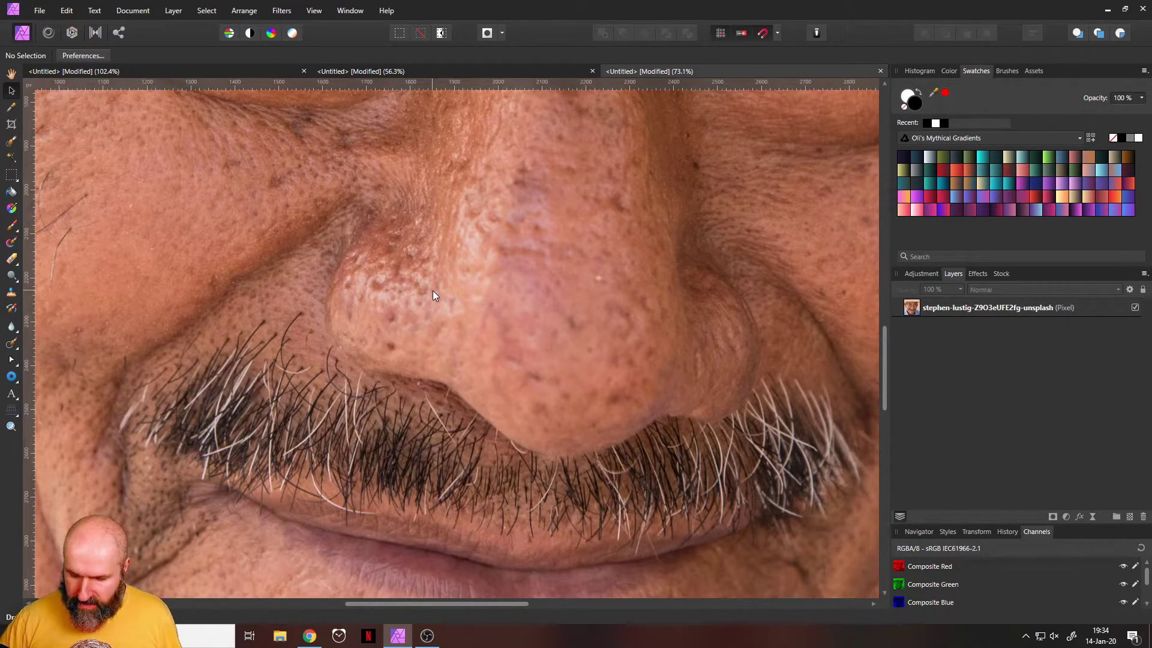
key(ctrl+0)
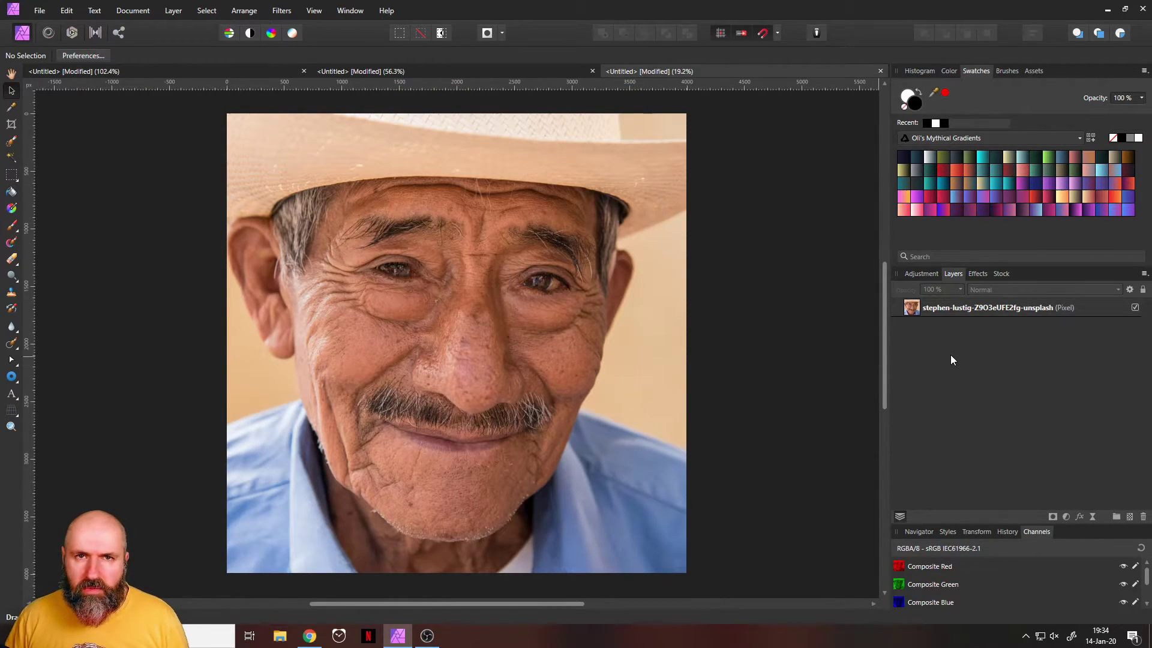
Add an Unsharp Mask live filter with 1 px radius and a factor of about 1.5.
click(1092, 517)
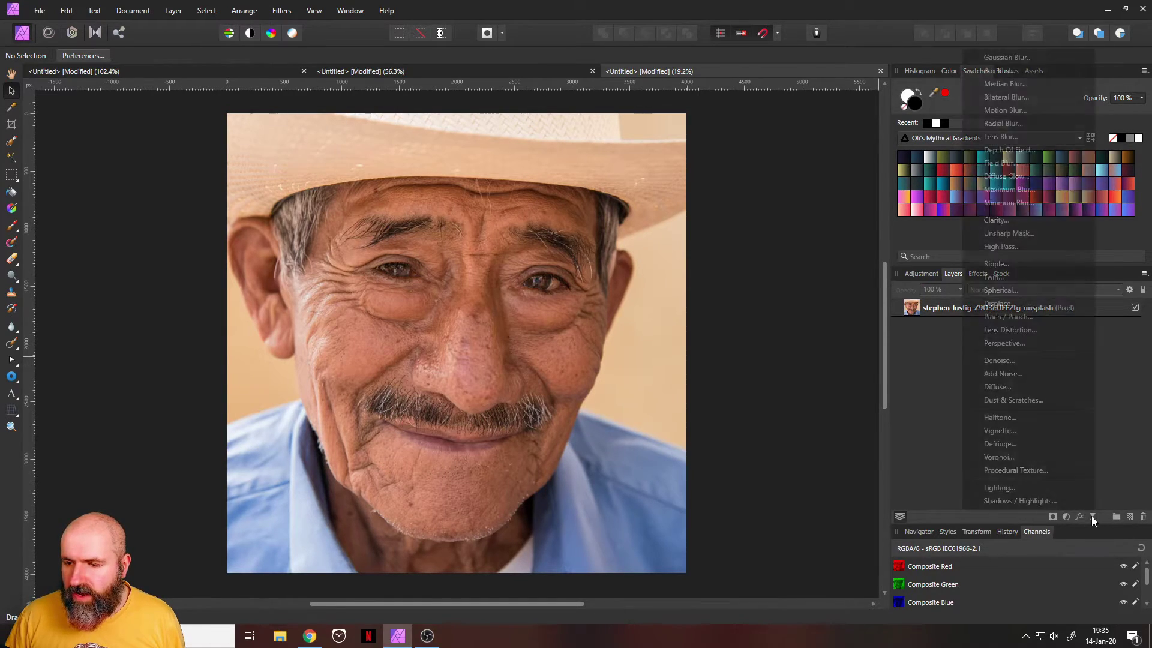
click(1017, 237)
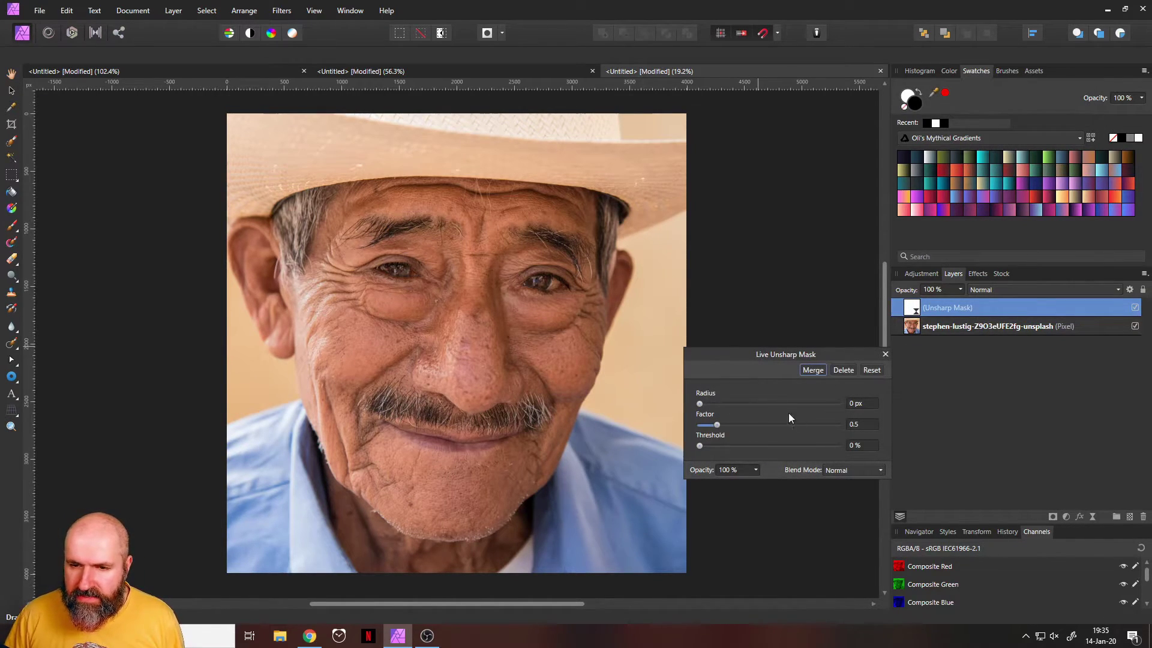
drag(706, 406, 732, 412)
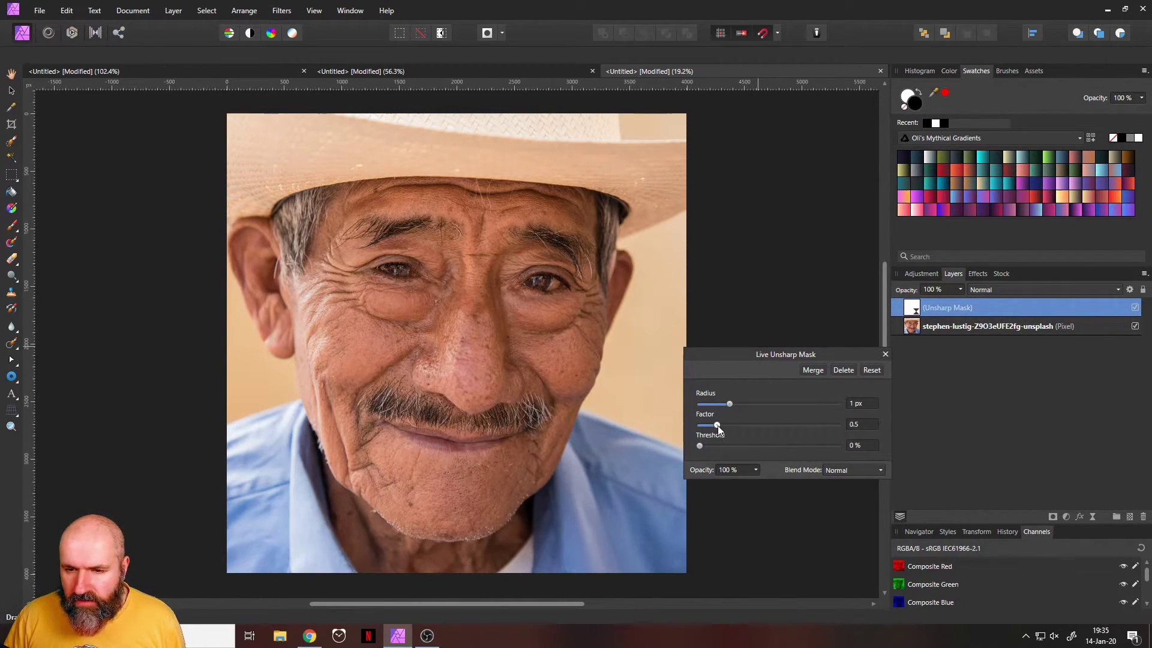
drag(717, 426, 751, 426)
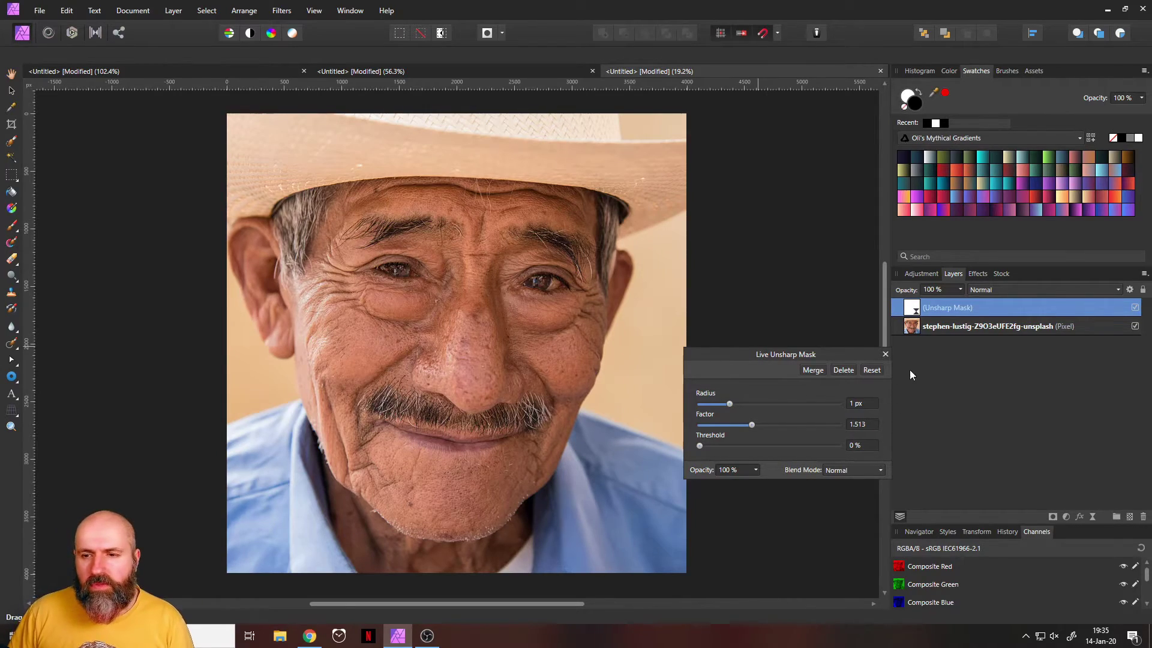
click(885, 353)
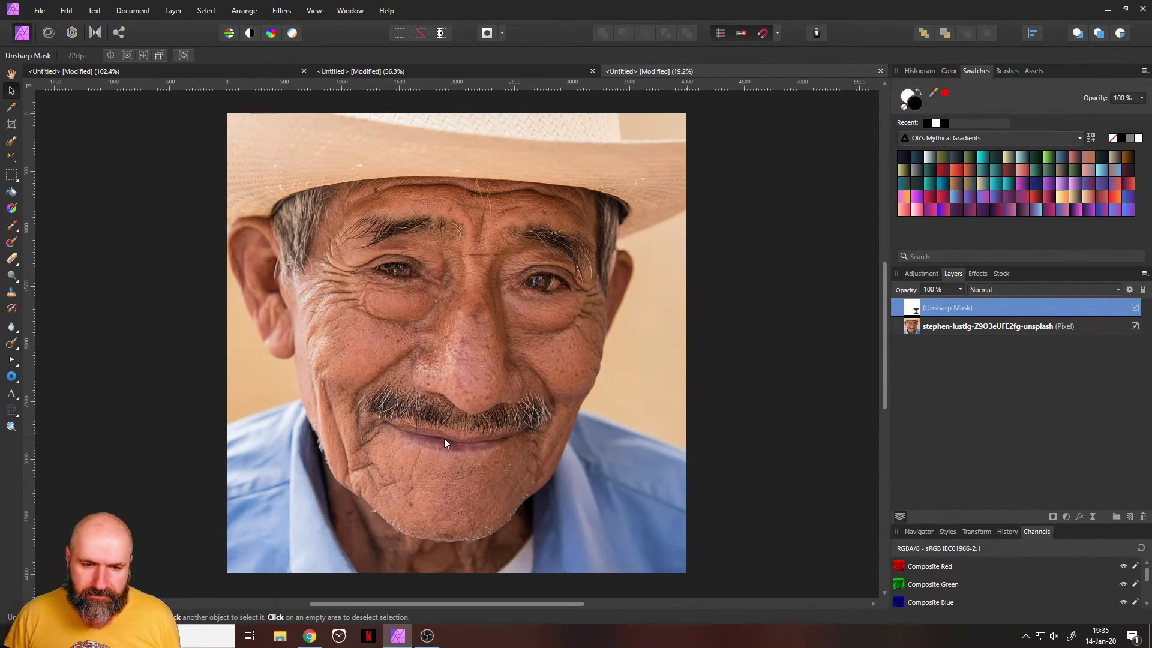
scroll(443, 443, up, 4)
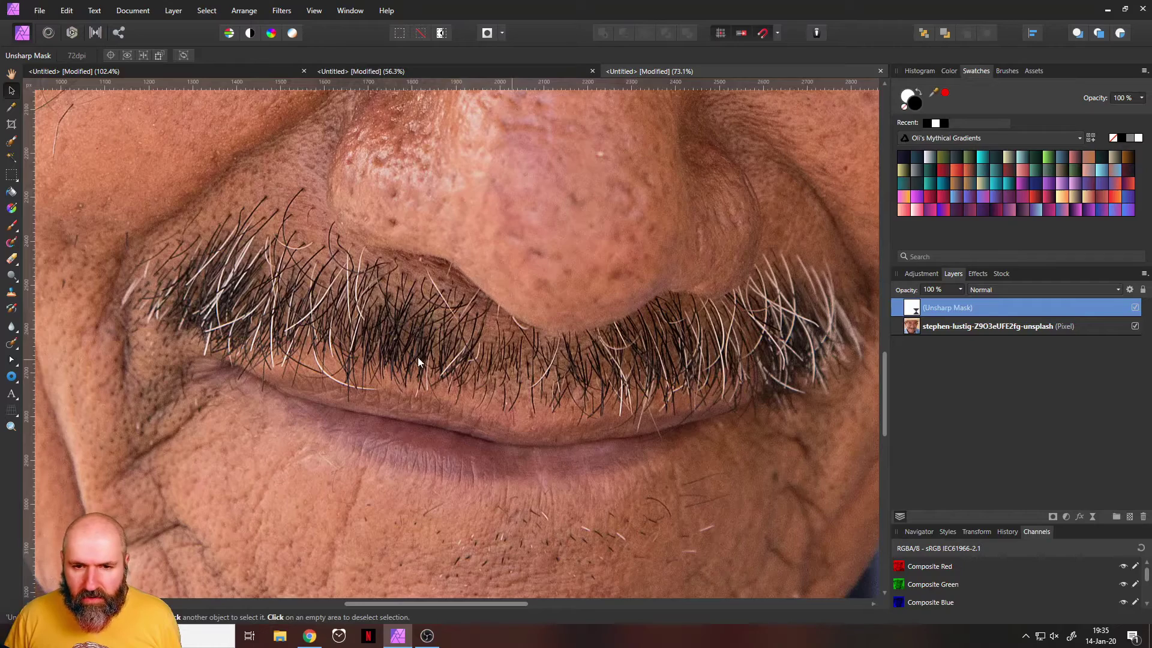
click(1135, 308)
click(1134, 308)
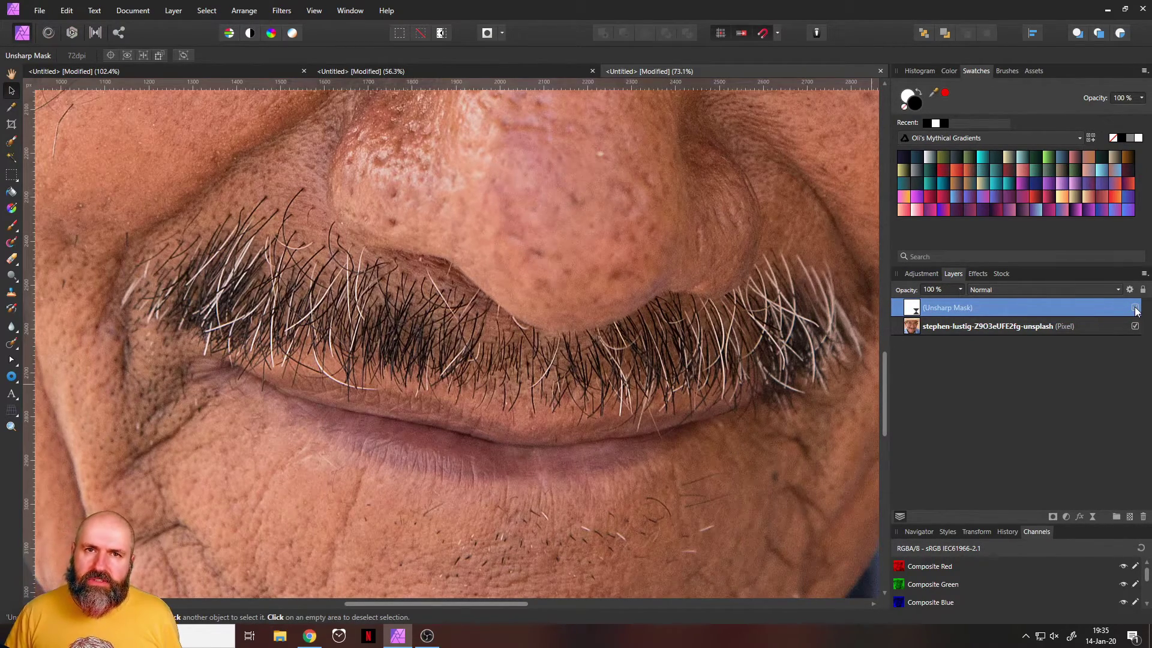
click(1135, 307)
click(1134, 308)
click(1135, 307)
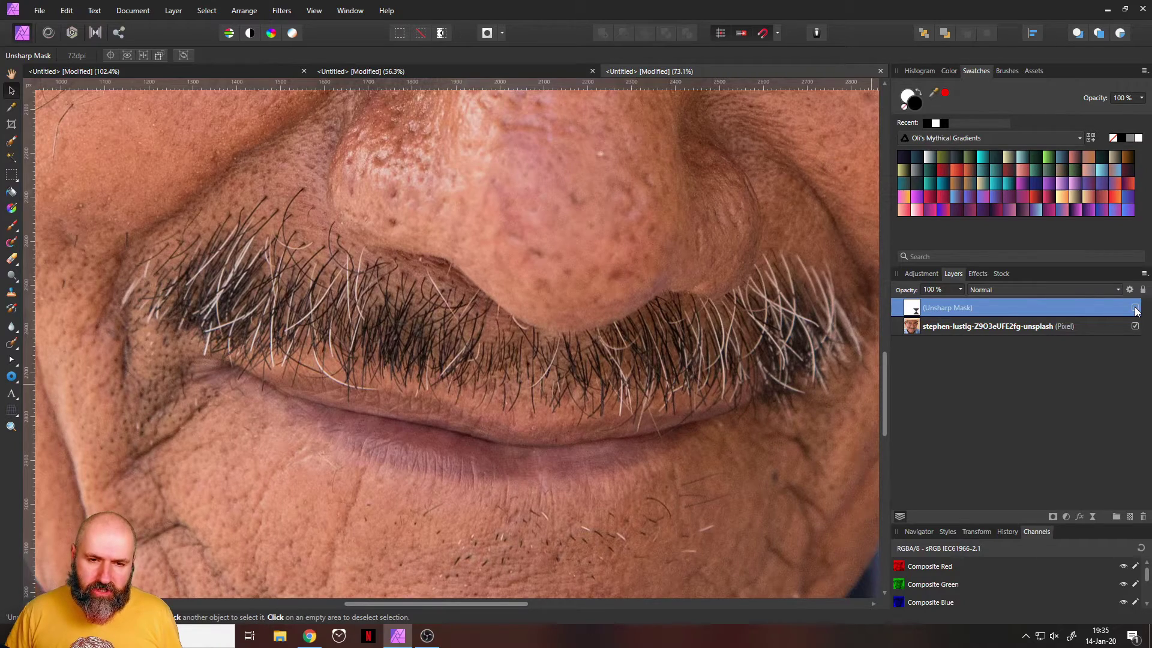
click(1135, 308)
click(1135, 308)
click(1135, 308)
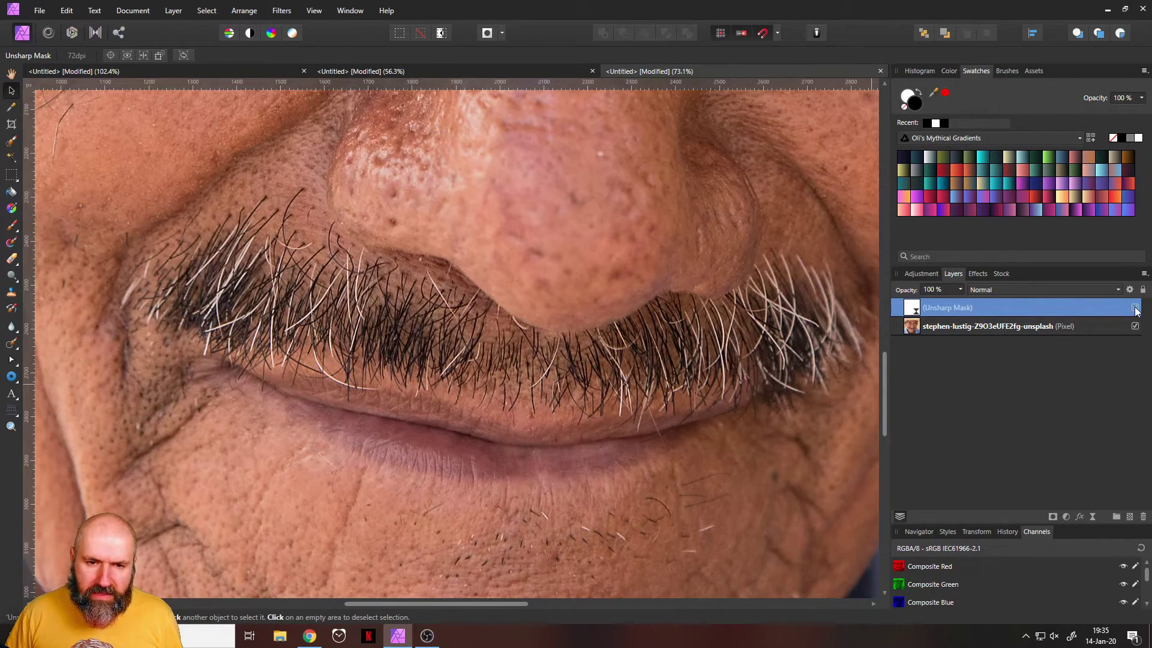
scroll(374, 292, up, 7)
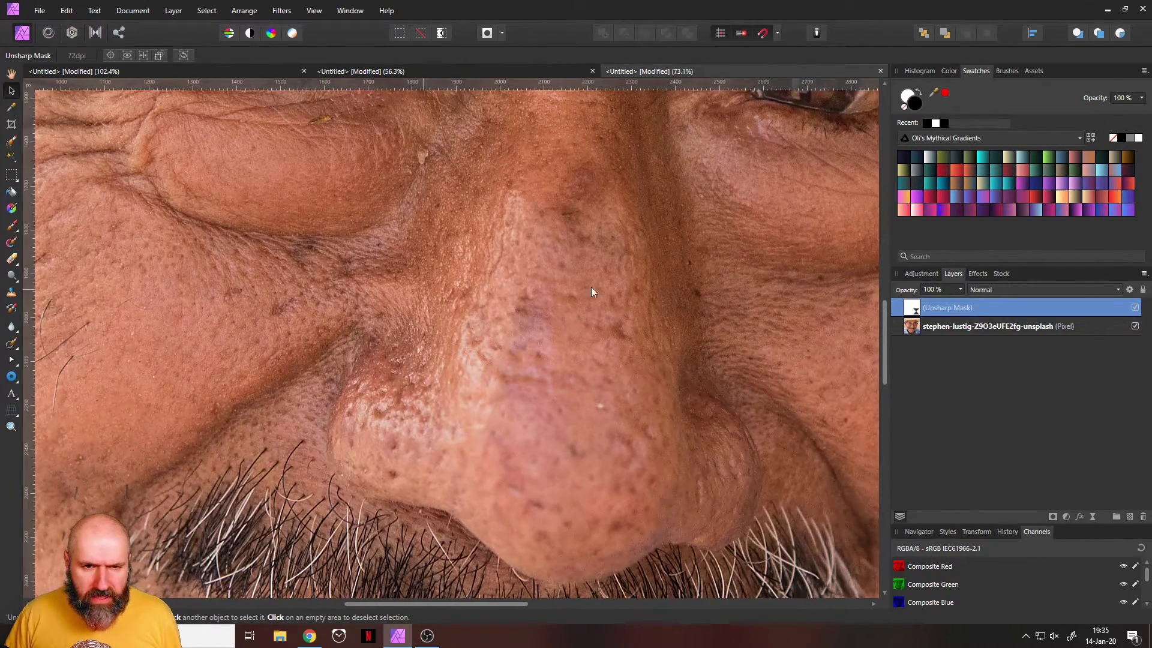
click(1136, 308)
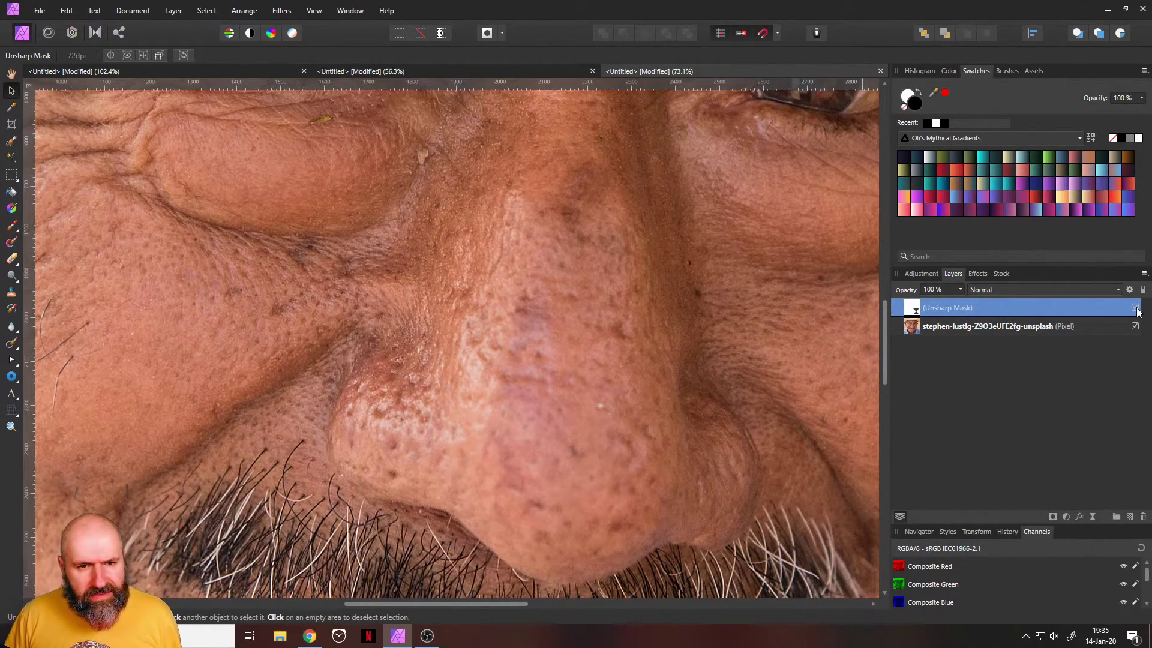
click(1135, 308)
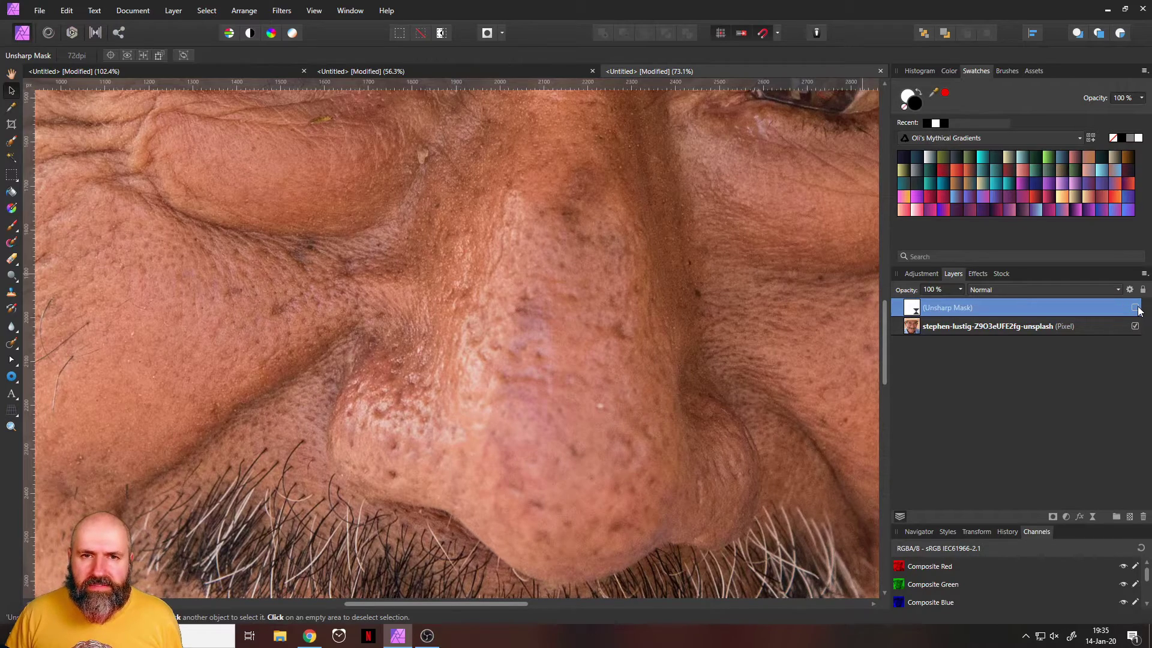
click(1136, 308)
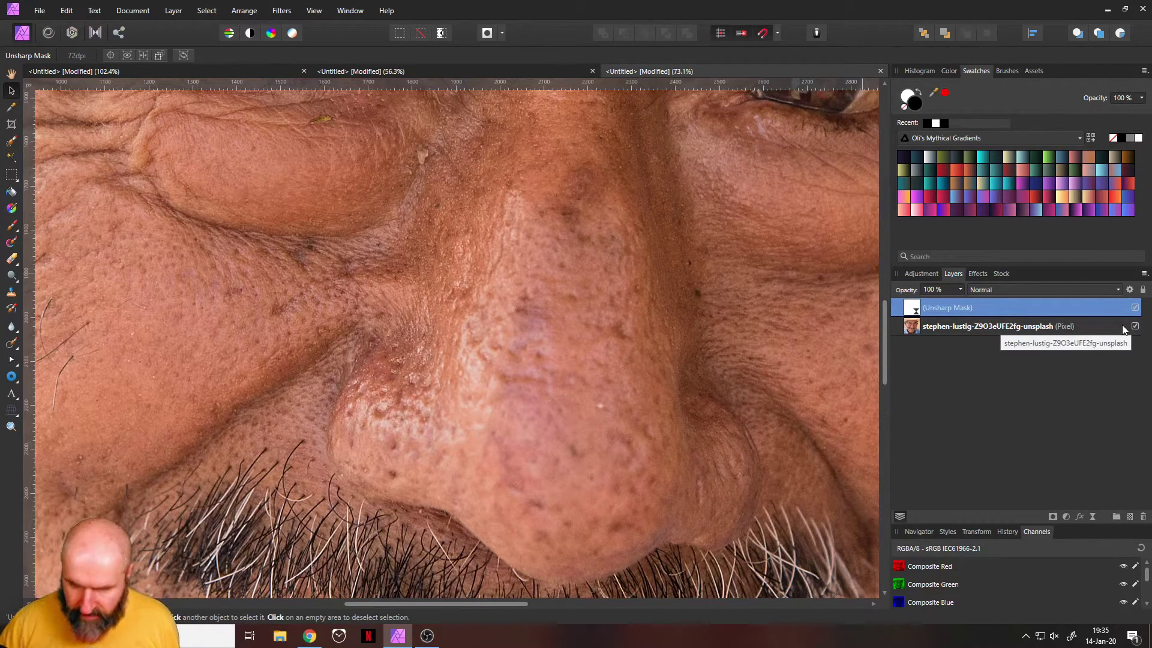
key(ctrl+0)
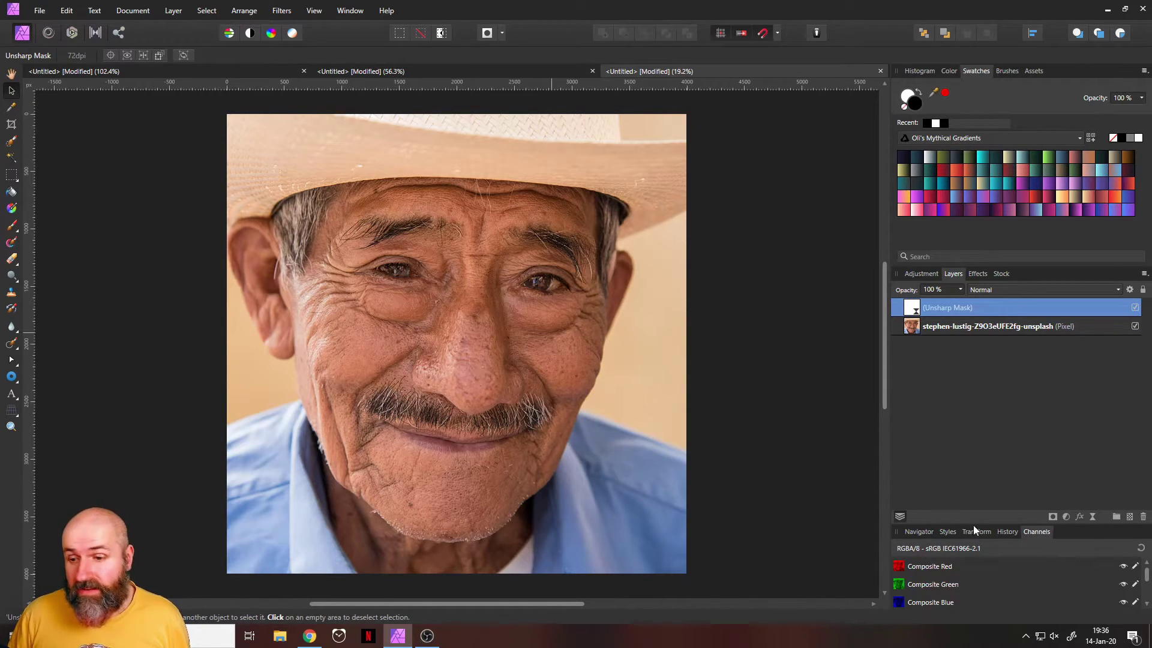
Add a Black & White adjustment layer and move its settings off the face.
click(1066, 516)
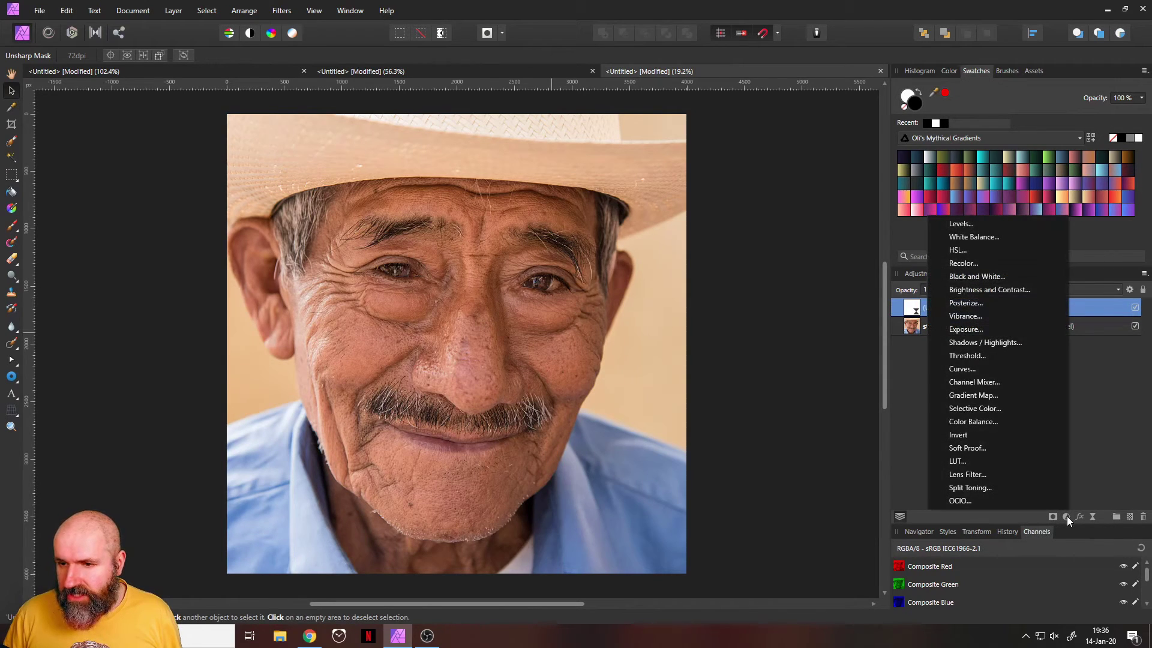
click(977, 276)
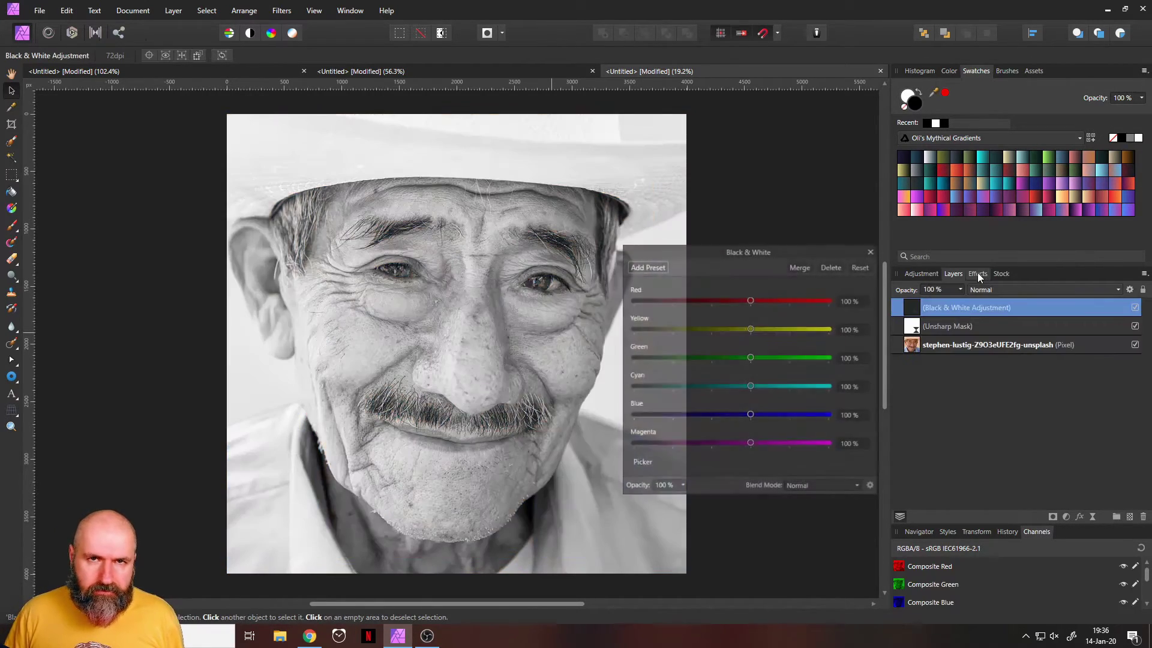
drag(722, 249, 707, 307)
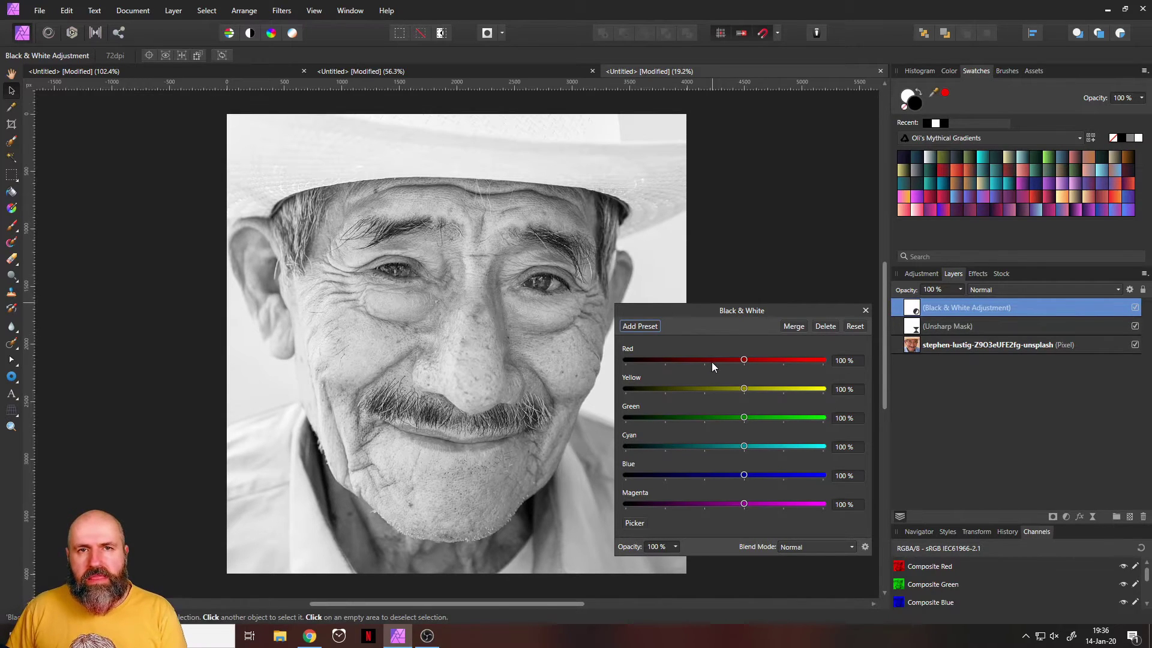
Set the Black & White sliders to Red 39%, Green 84%, Cyan -51% and Magenta -81%.
drag(747, 359, 670, 357)
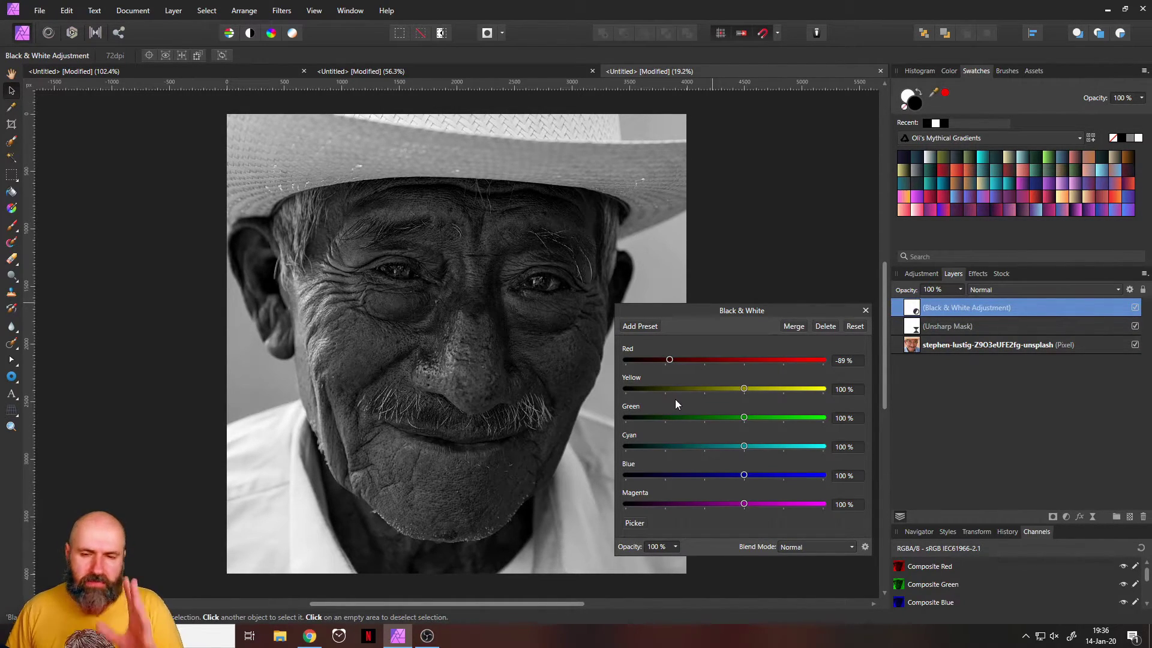
drag(669, 358, 727, 366)
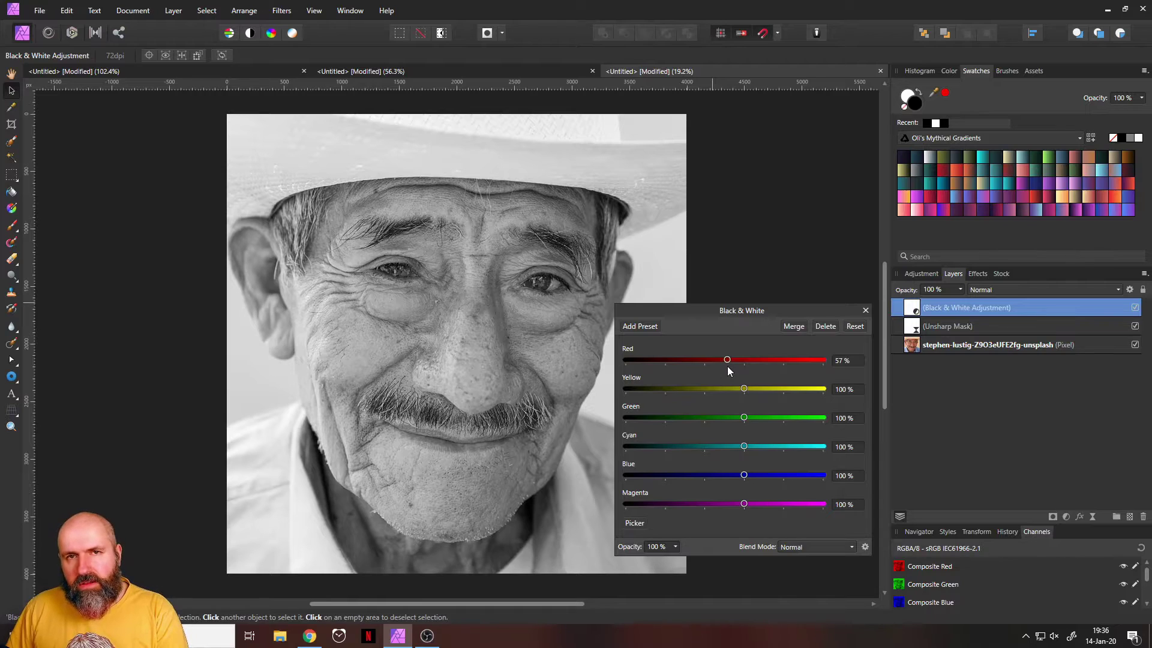
drag(727, 366, 714, 390)
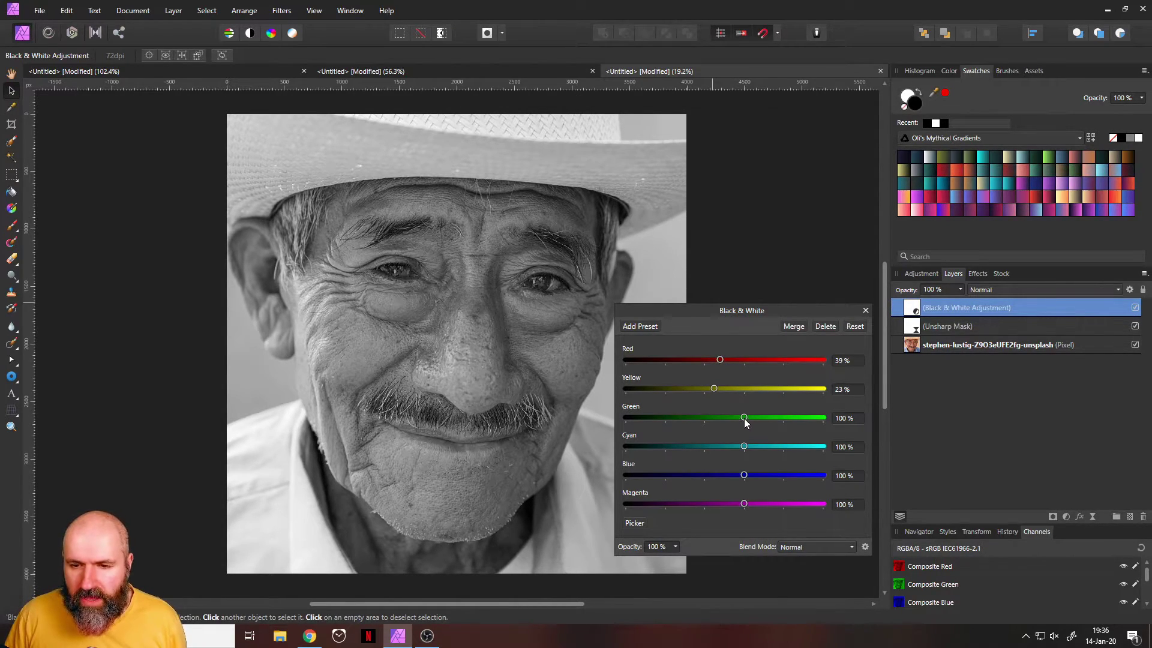
drag(744, 419, 668, 446)
drag(660, 310, 749, 283)
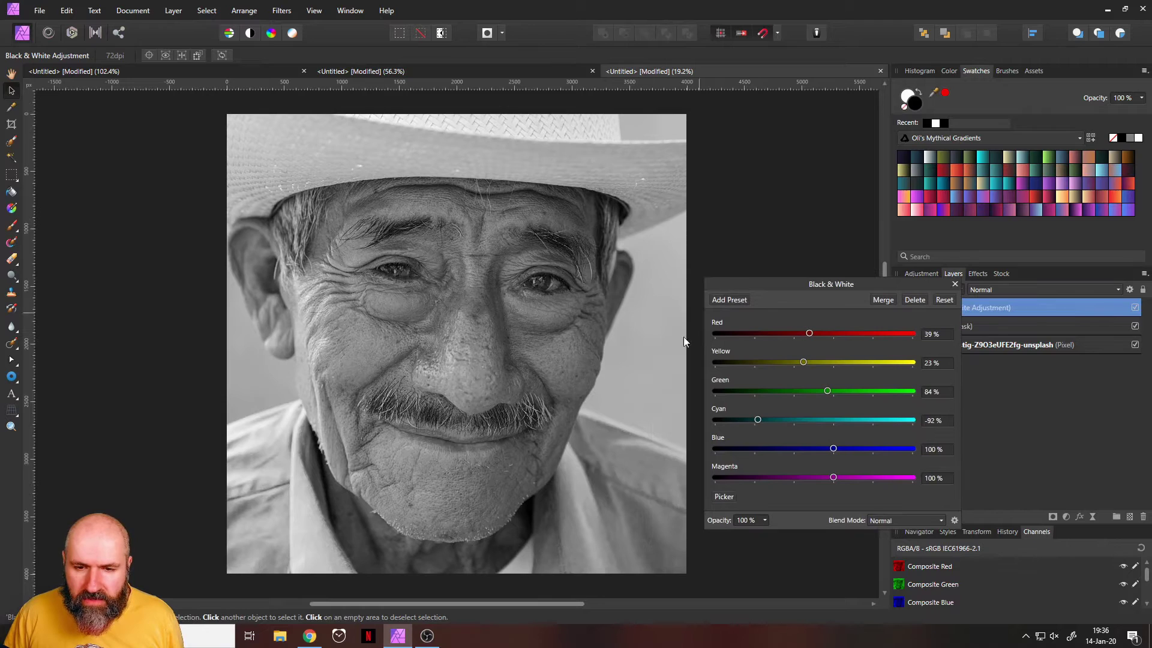
drag(758, 420, 817, 483)
click(775, 423)
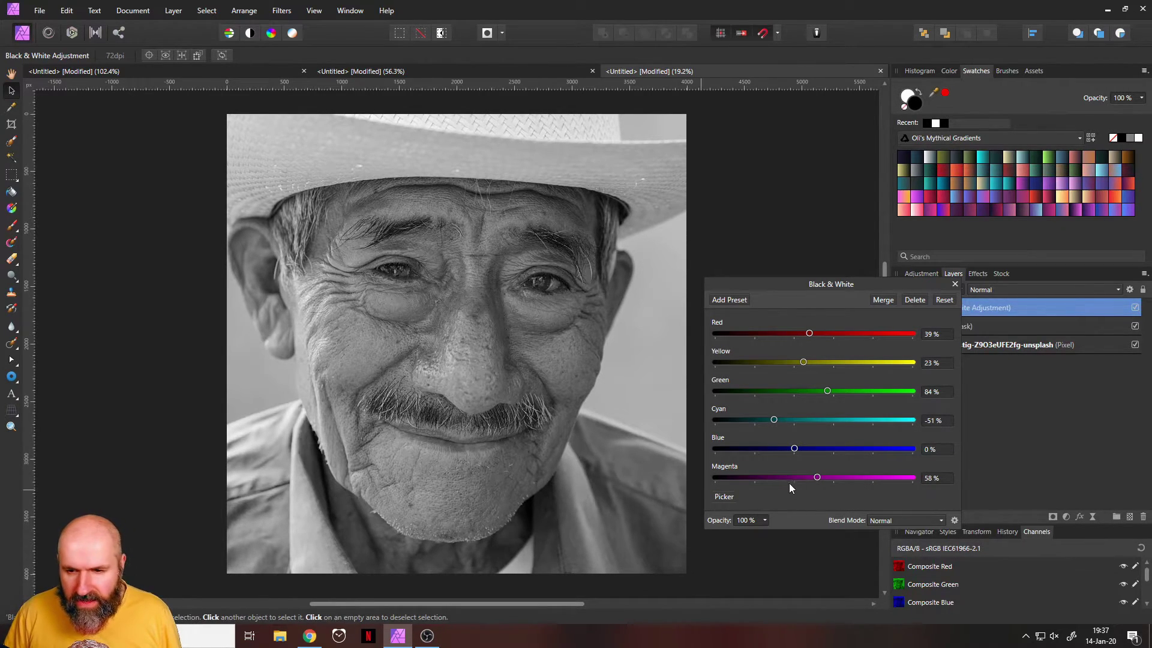
drag(818, 477, 762, 482)
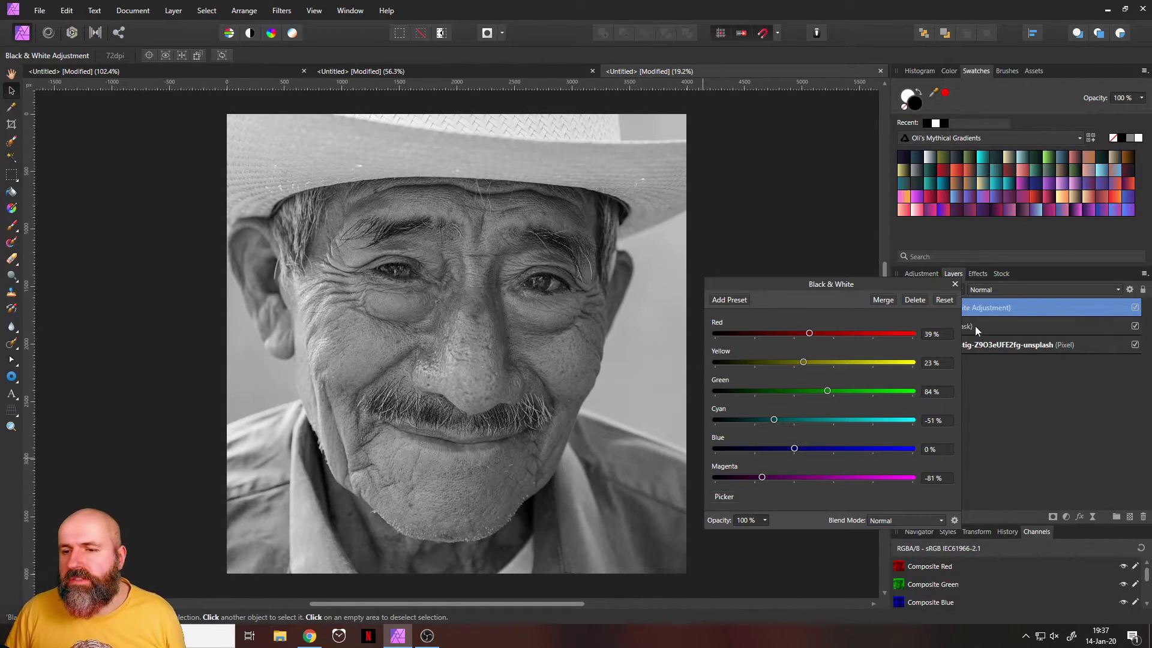
click(955, 284)
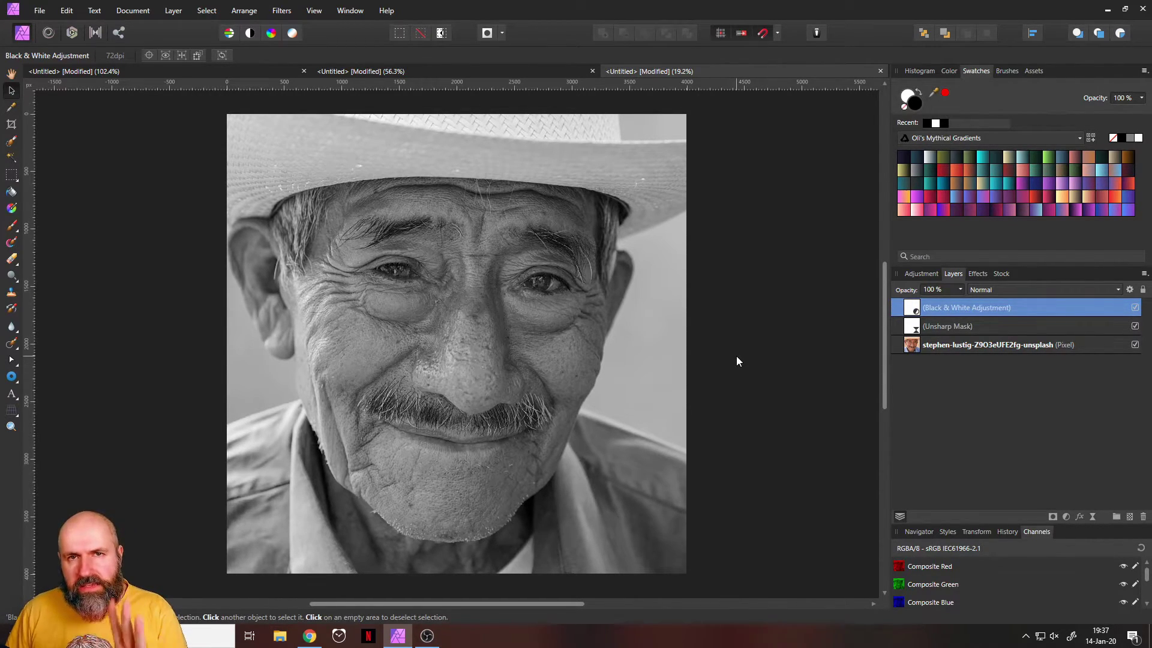
Add a live High Pass filter and move it above the Black & White adjustment.
click(1091, 515)
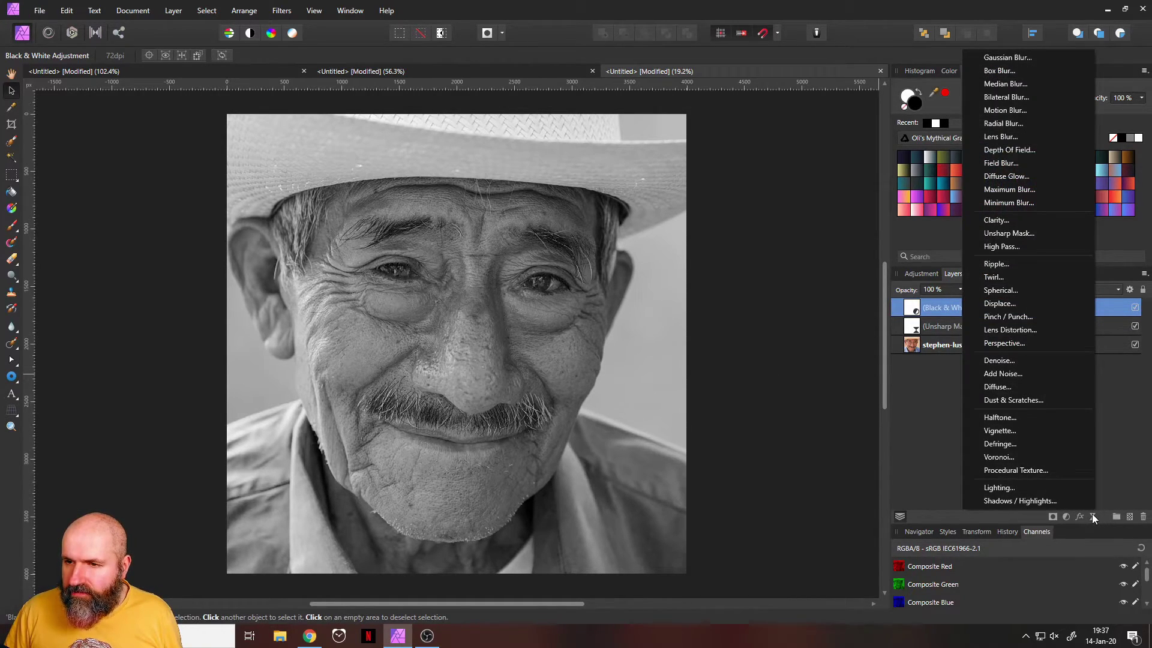
click(999, 247)
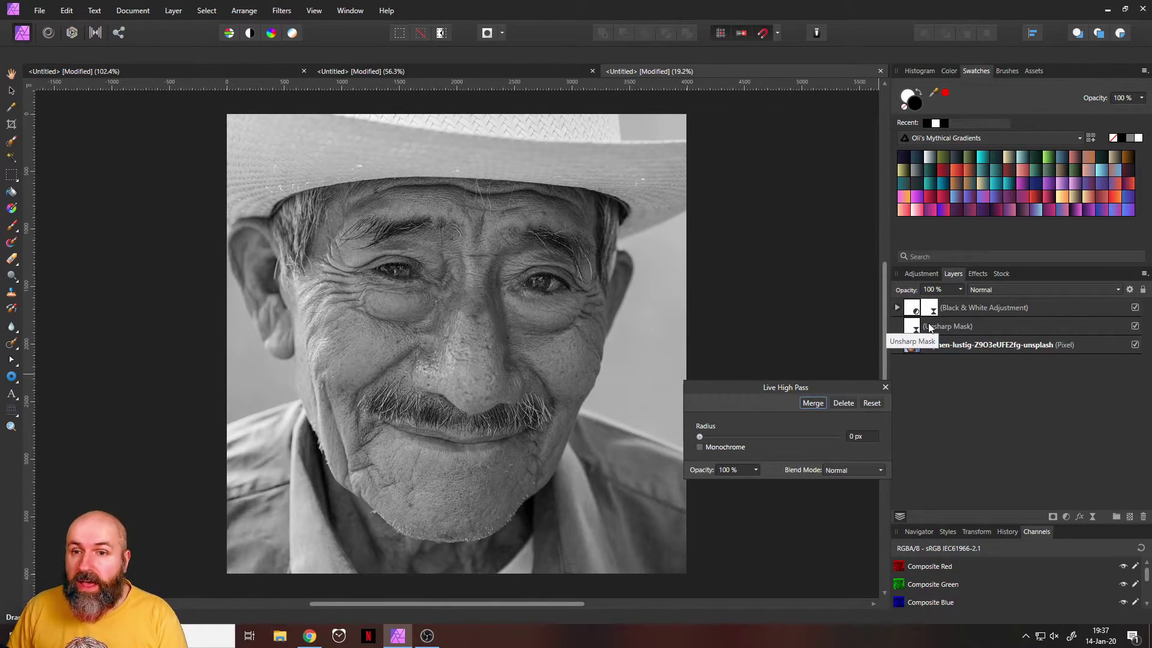
click(896, 308)
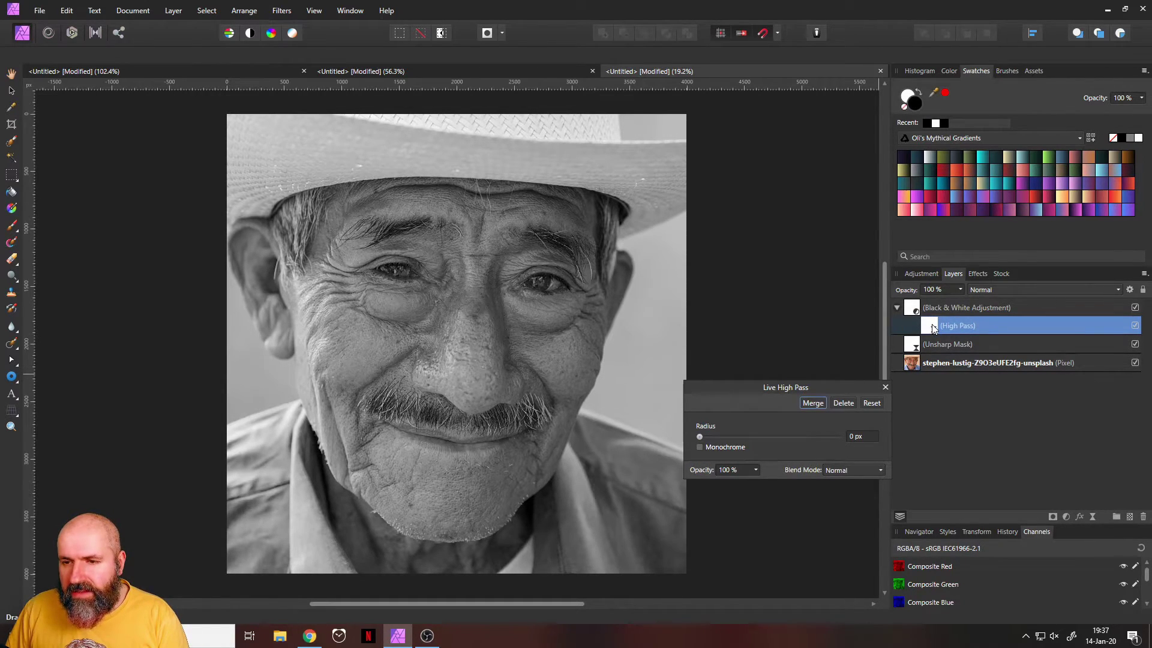
drag(934, 329, 912, 306)
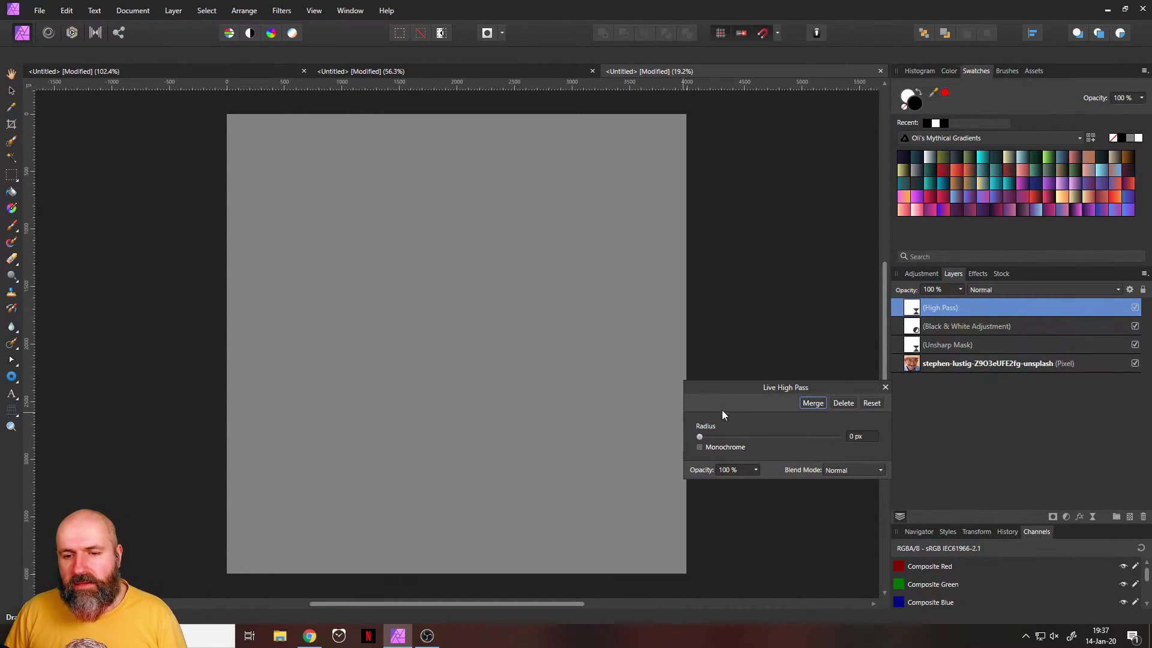
drag(719, 385, 668, 370)
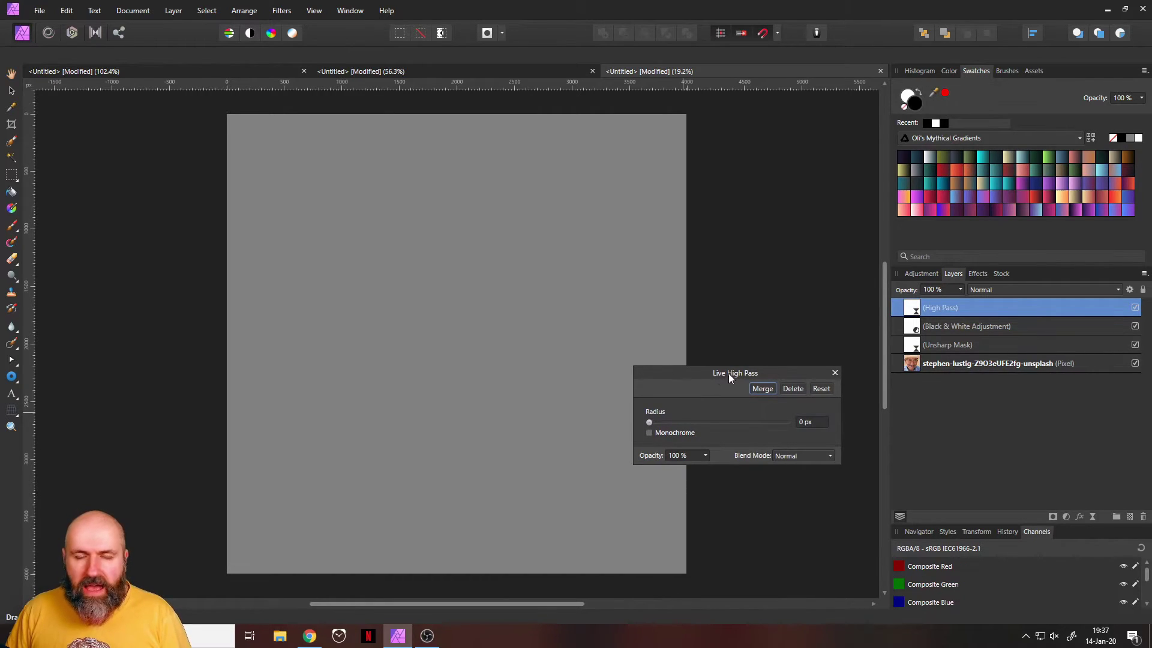
Raise the High Pass radius to 47.8 px.
drag(650, 422, 728, 422)
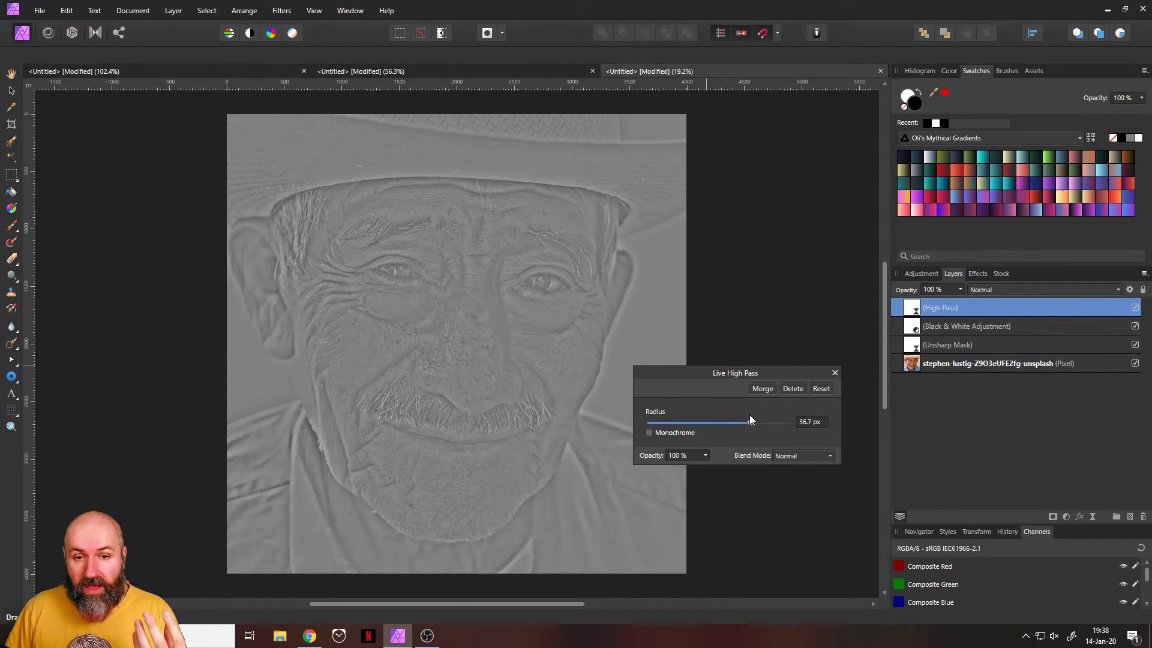
drag(756, 422, 768, 423)
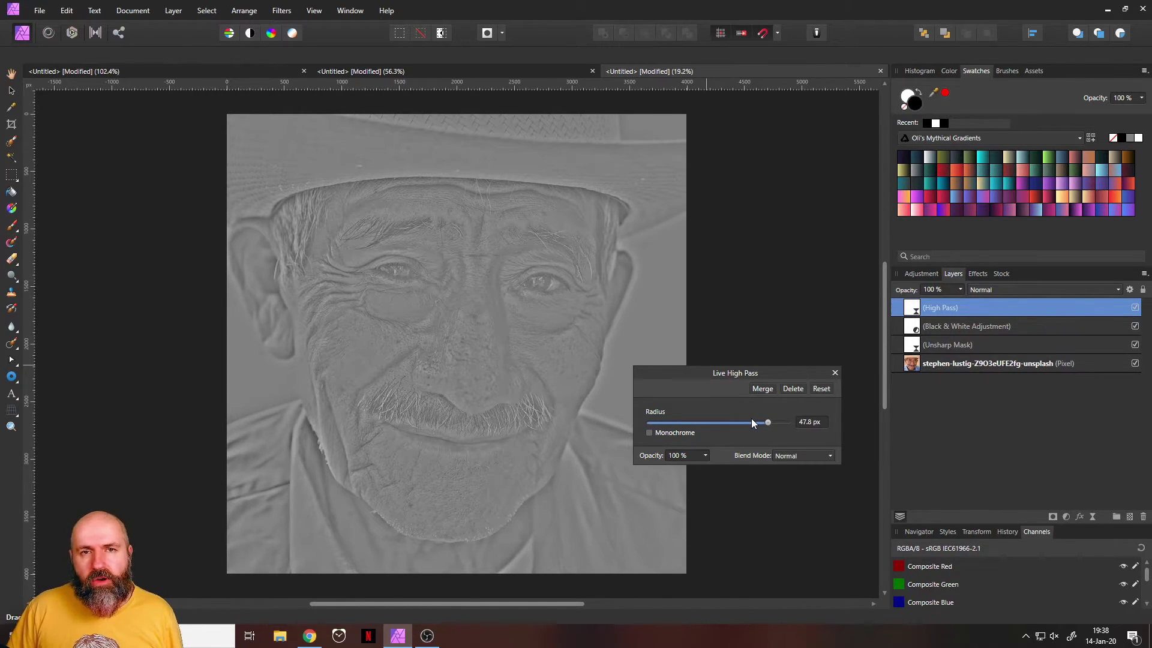
click(784, 456)
scroll(787, 444, down, 2)
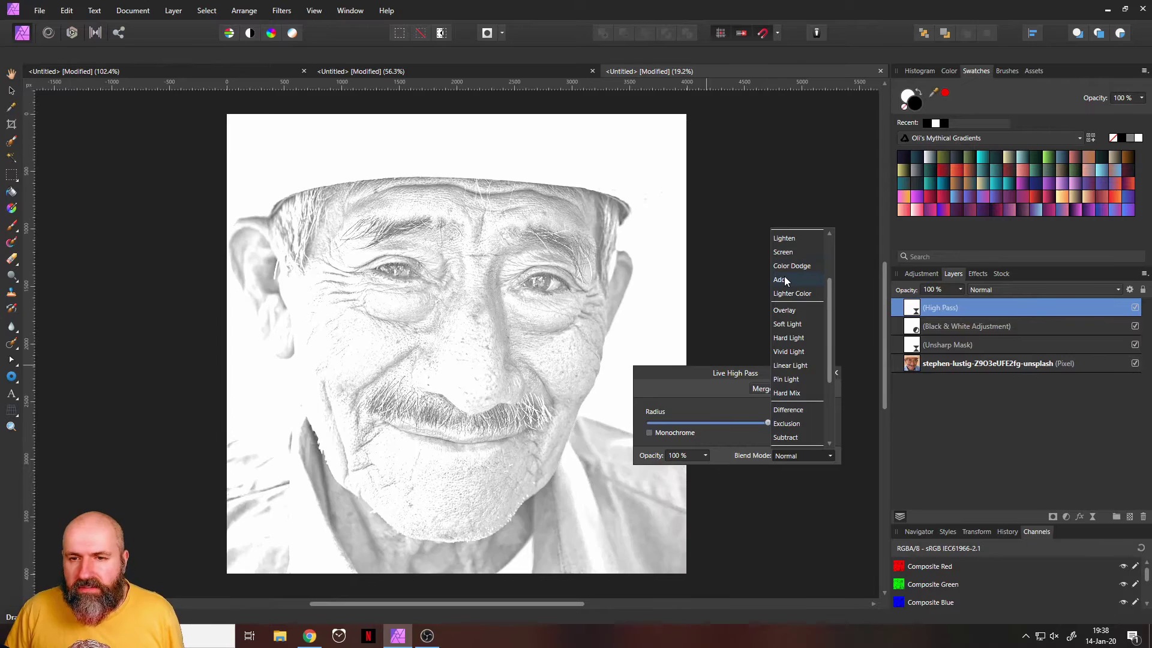
Set the High Pass layer to Vivid Light blending with a 200 px radius.
click(793, 353)
drag(731, 373, 782, 364)
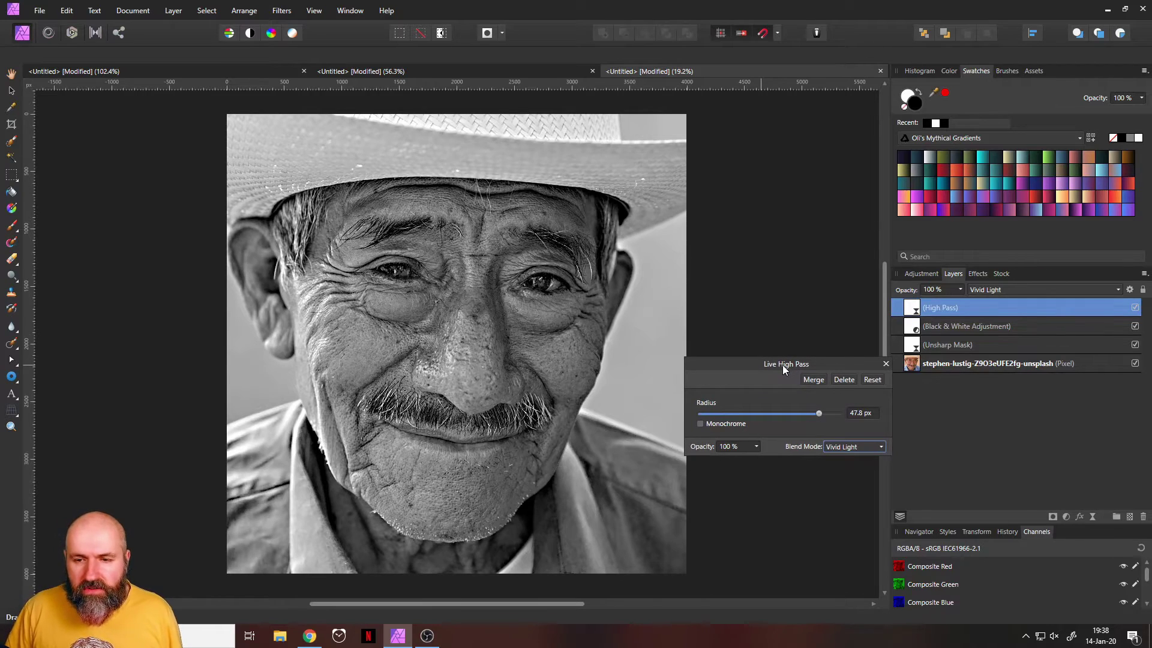
drag(818, 414, 866, 415)
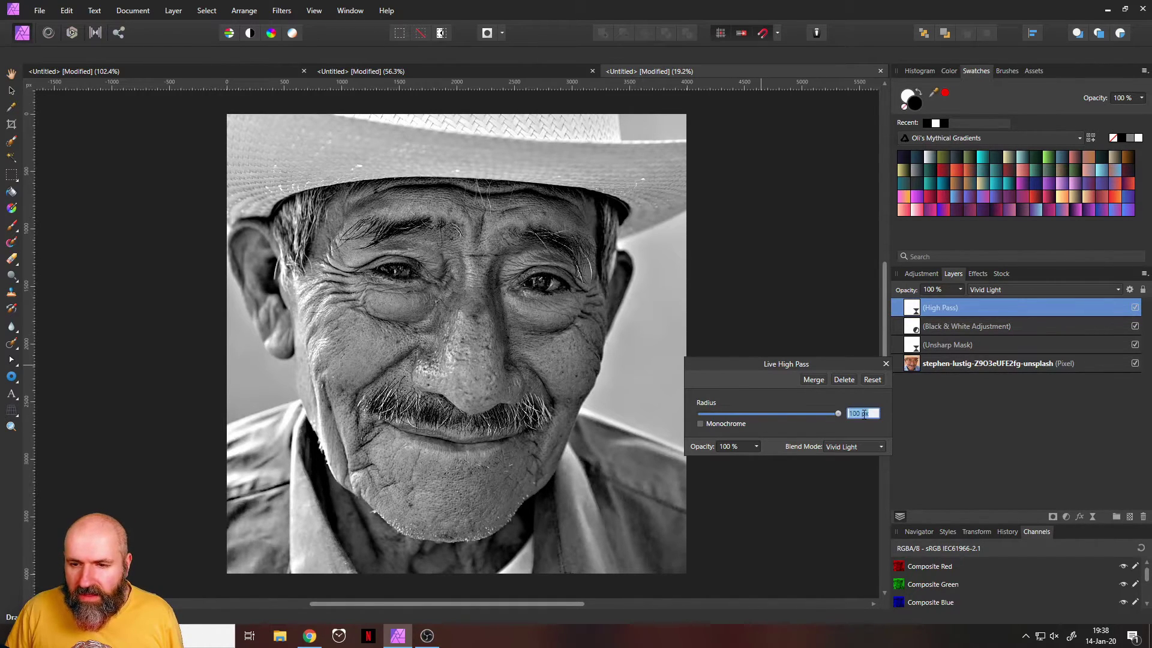
text(200)
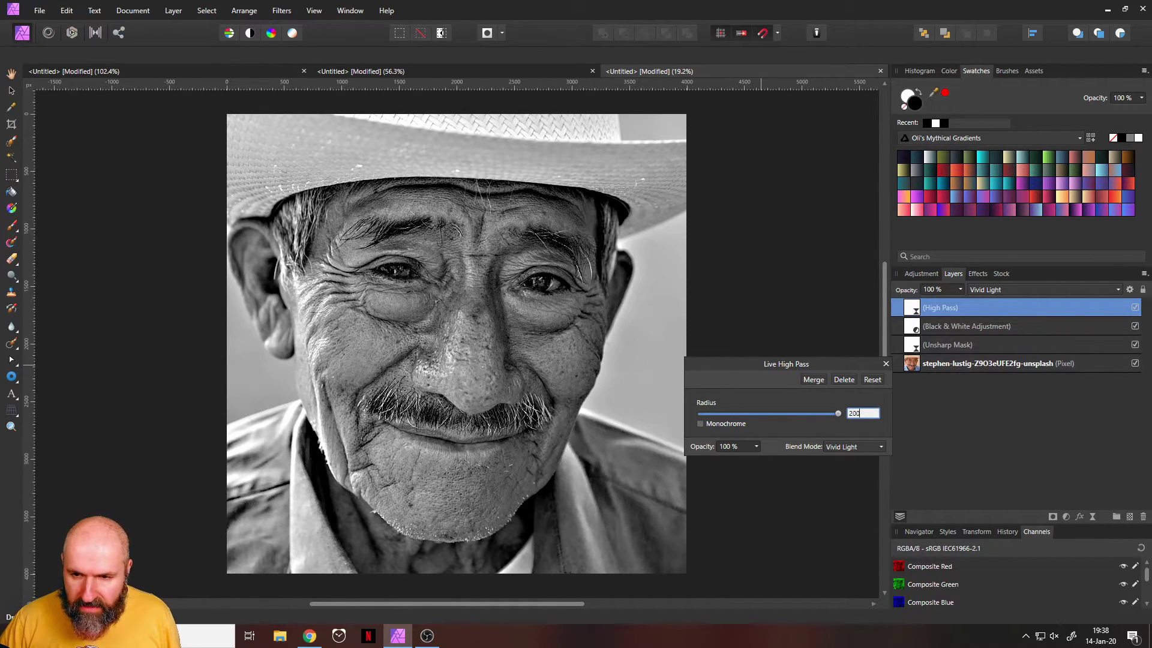
key(Return)
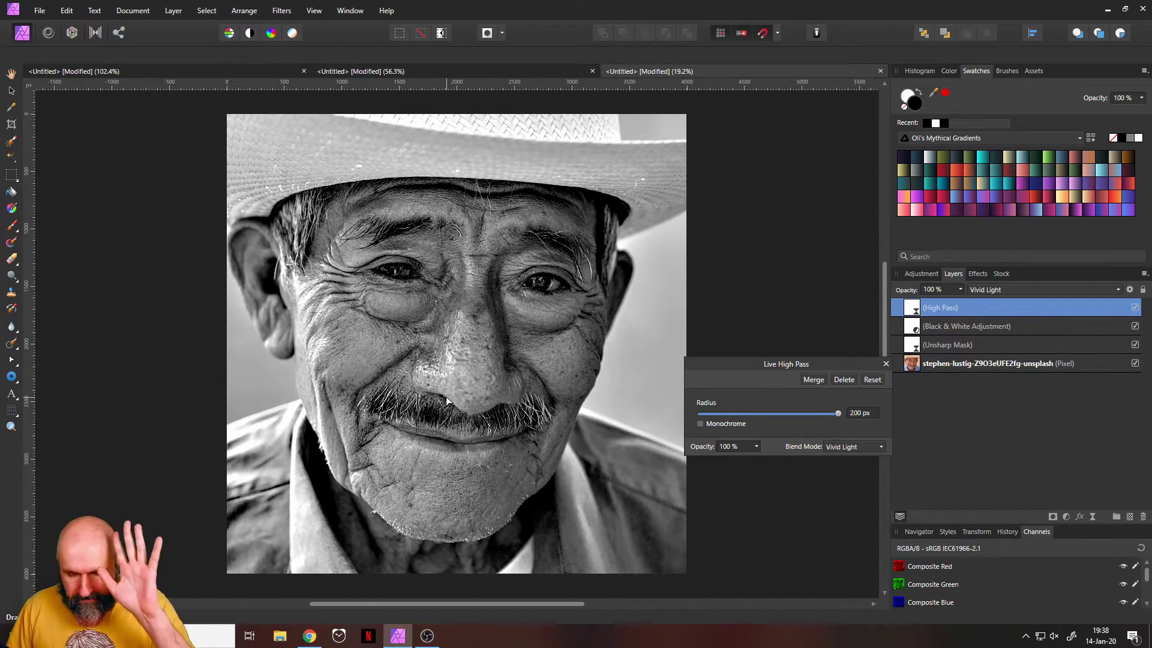
click(885, 363)
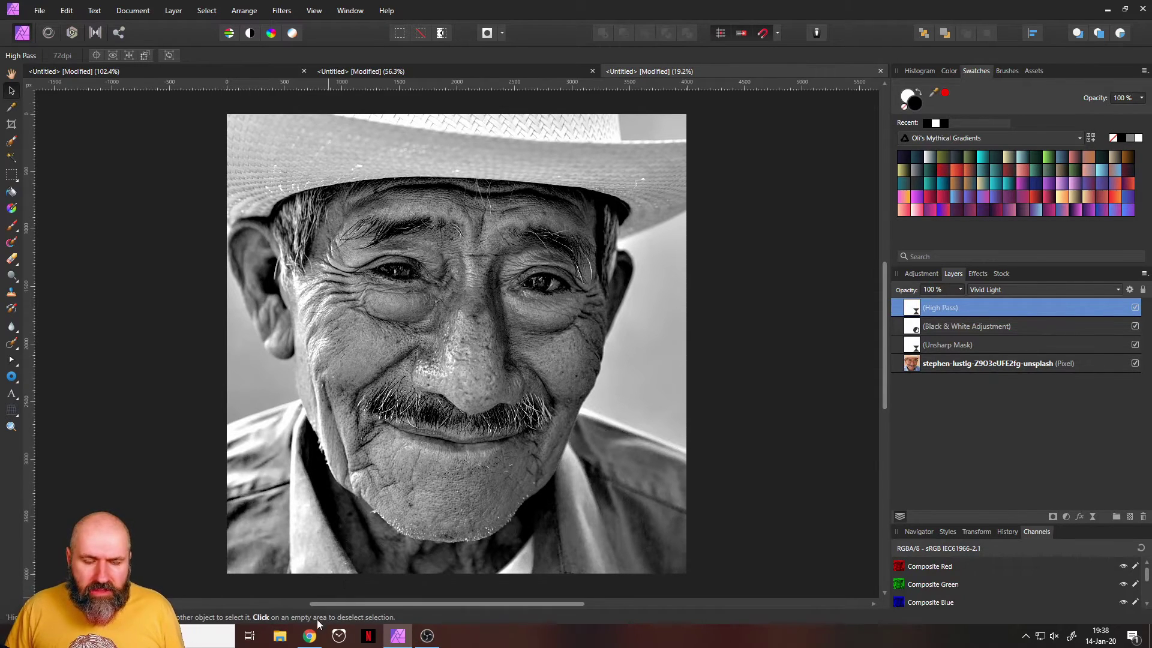
click(310, 636)
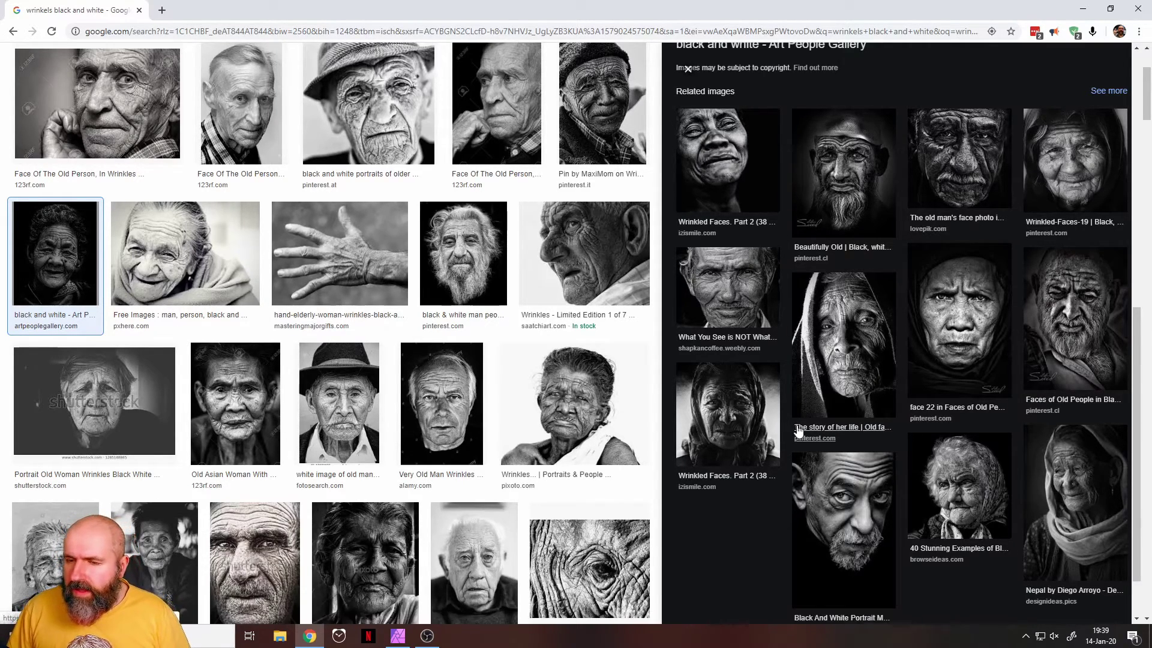
scroll(797, 430, up, 10)
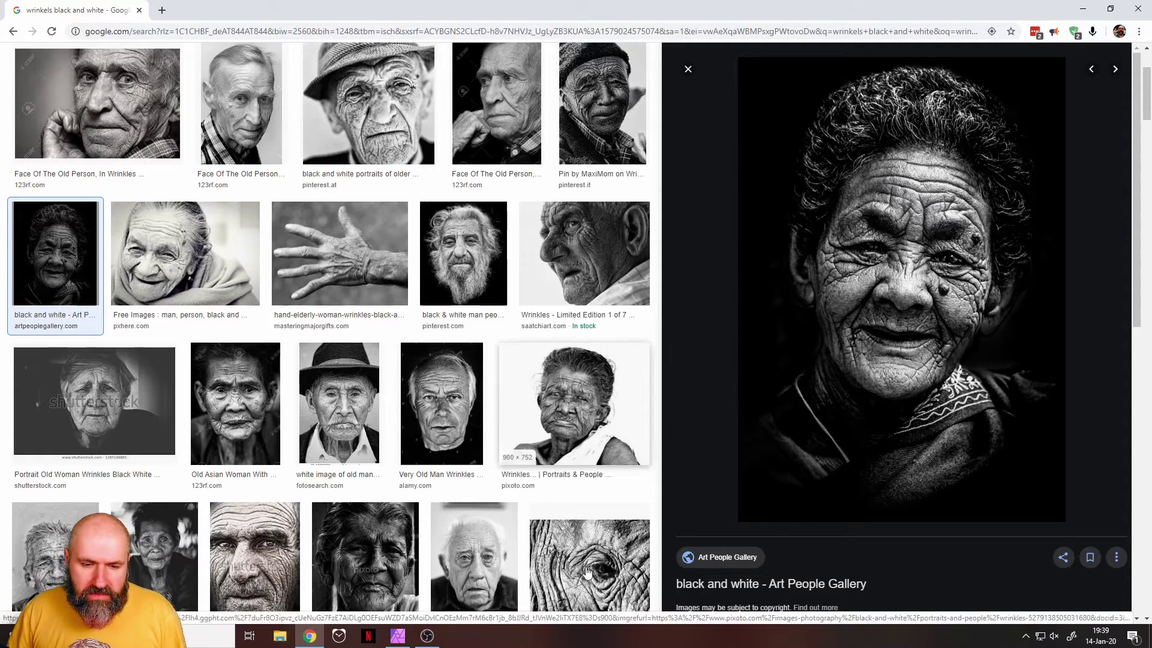
key(alt+Tab)
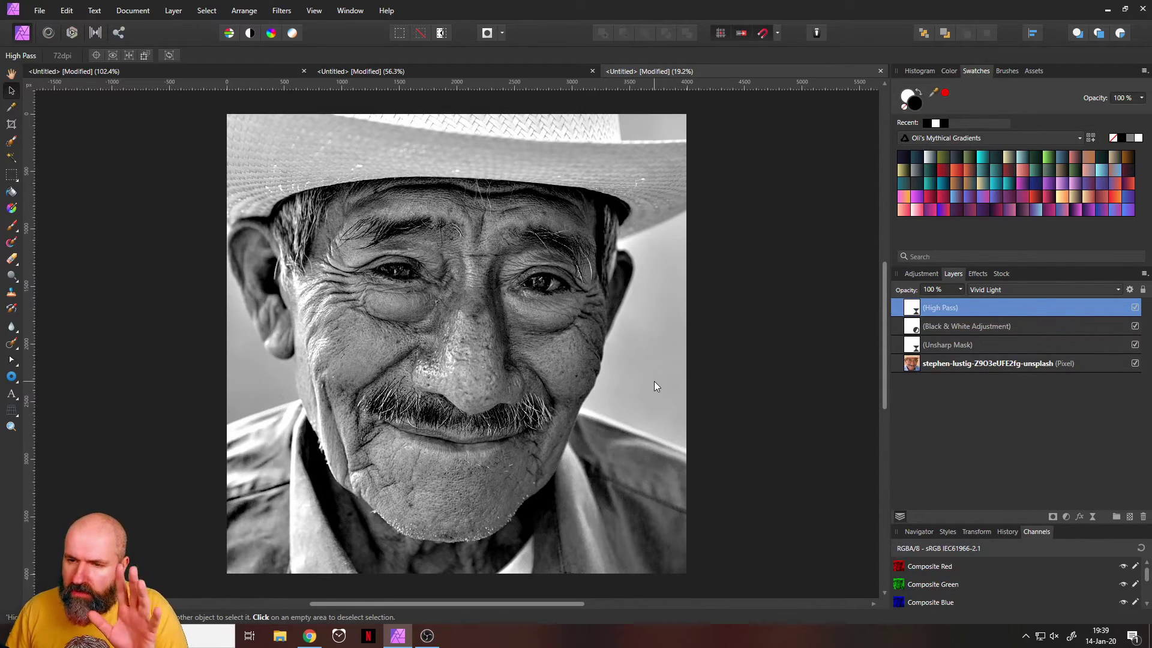
click(1092, 516)
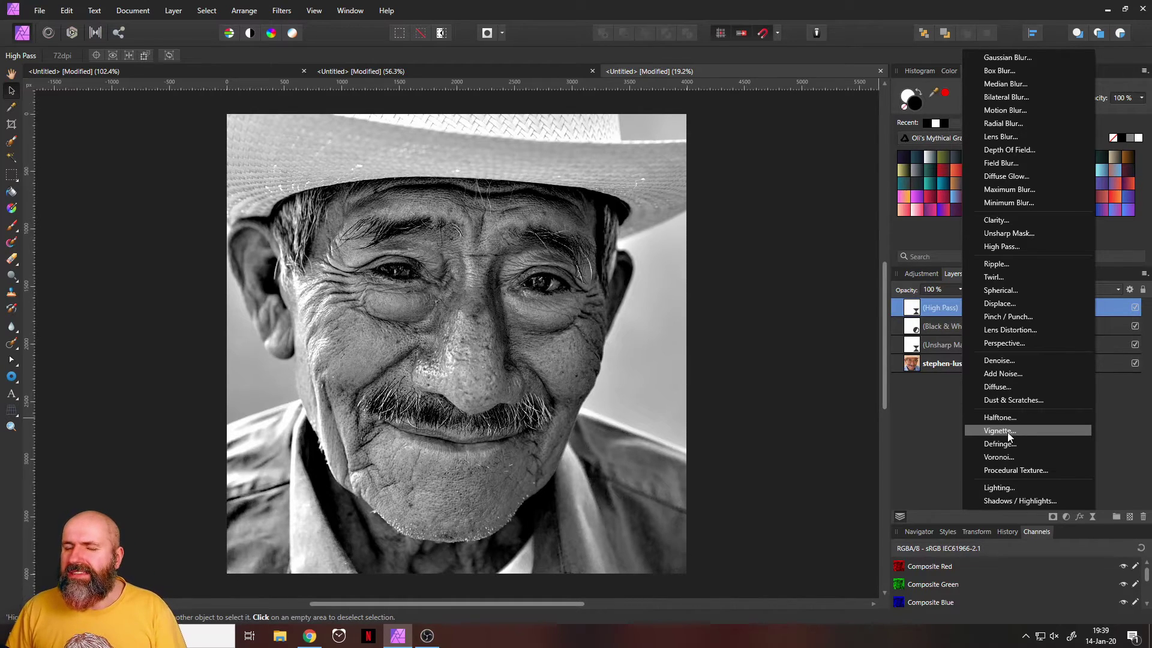
click(916, 430)
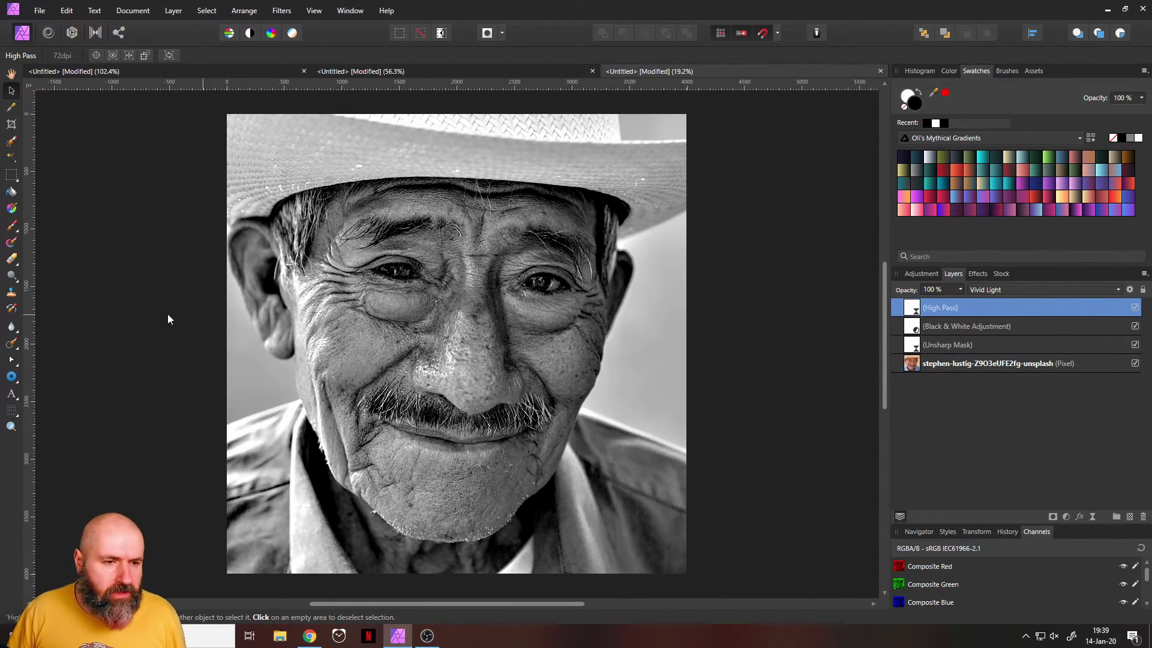
Choose the Donut Tool from the shape tools flyout.
click(11, 378)
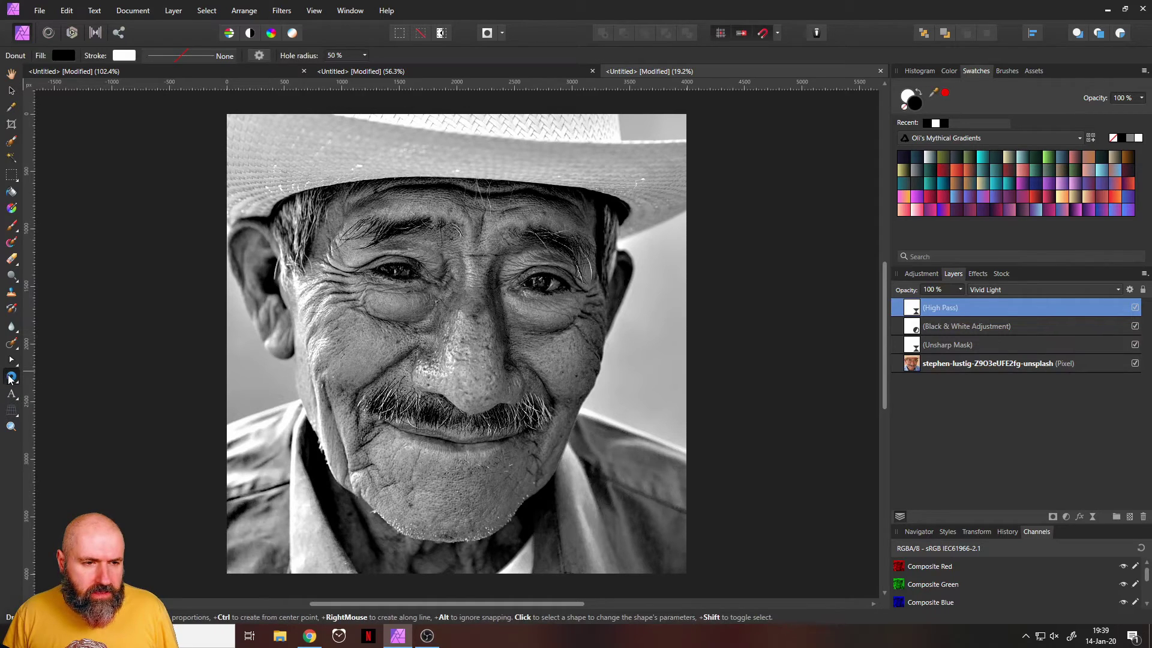
click(10, 378)
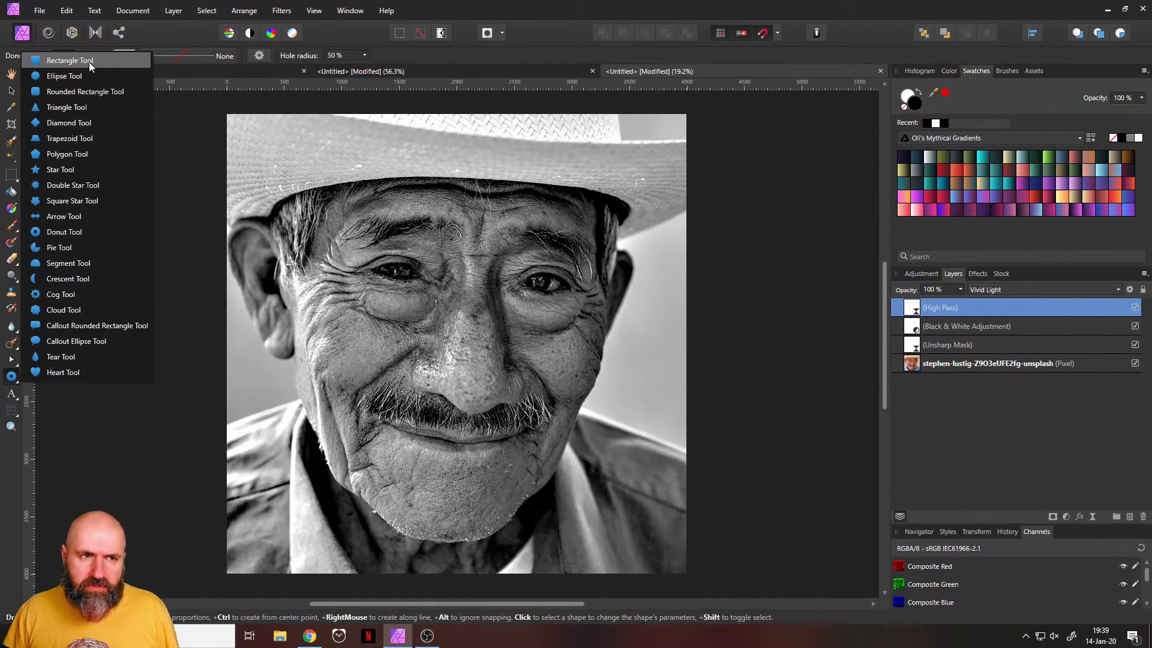
click(71, 236)
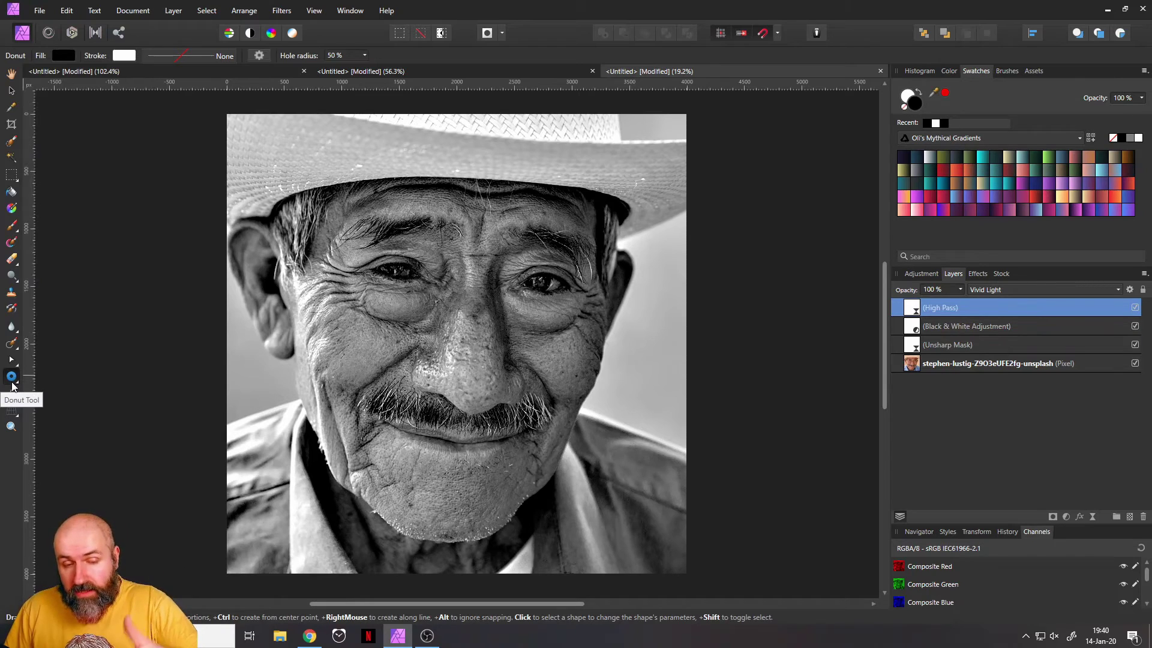
Draw a donut ring over the man's face and fill it pure black.
drag(268, 137, 647, 546)
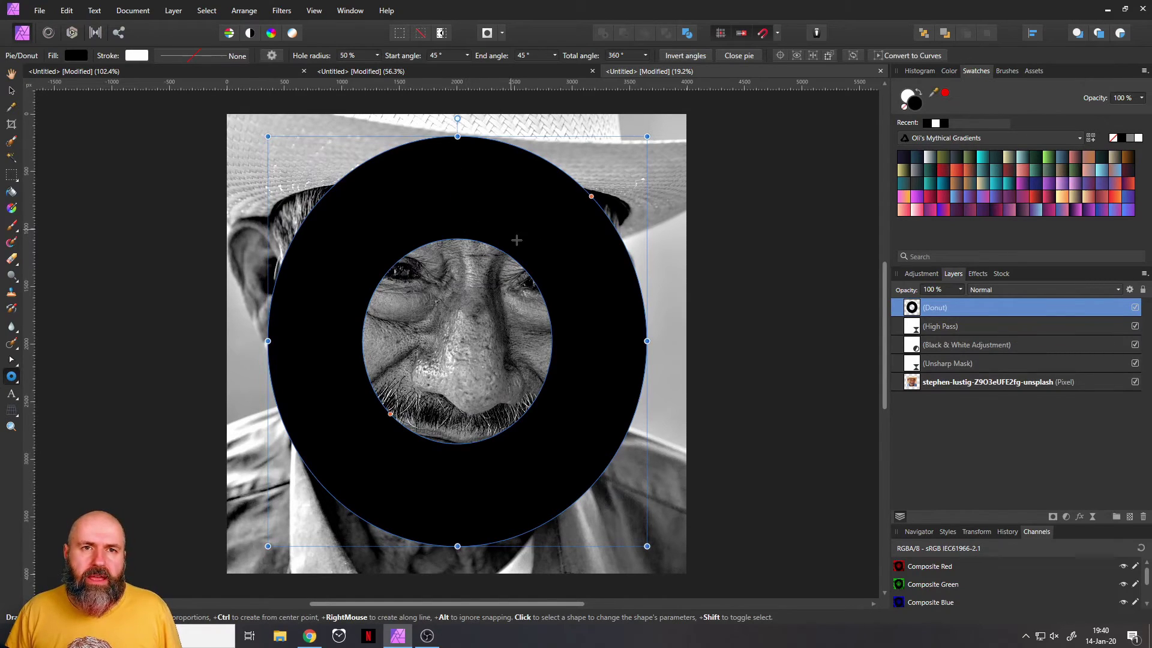
click(76, 55)
click(84, 125)
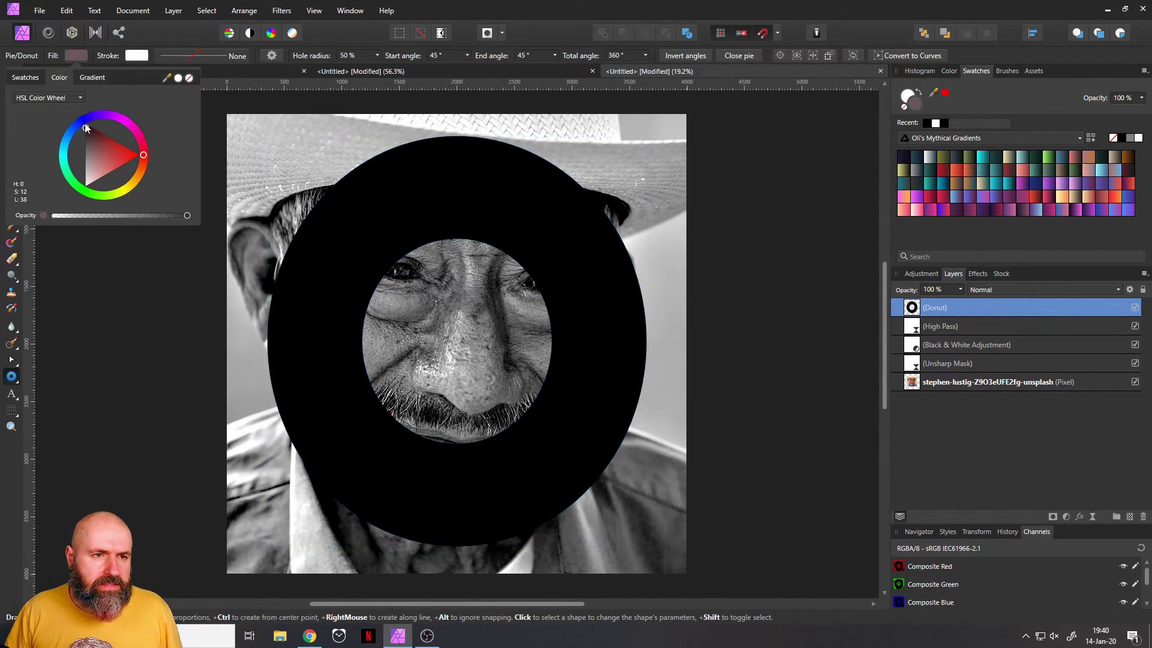
drag(85, 125, 82, 116)
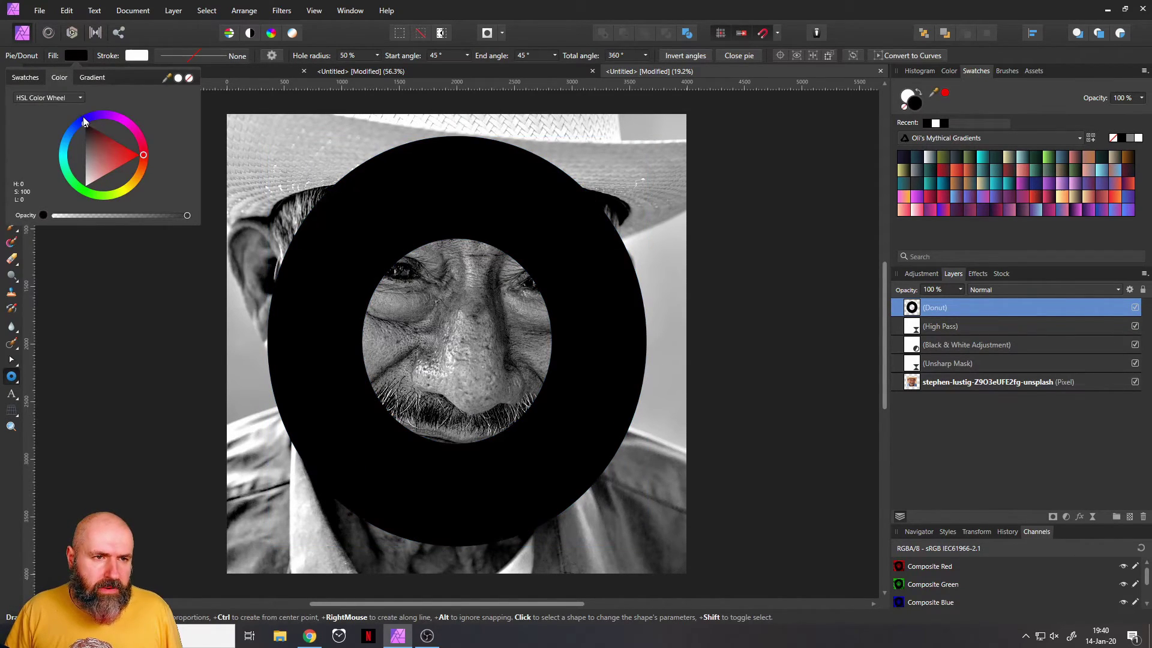
click(72, 56)
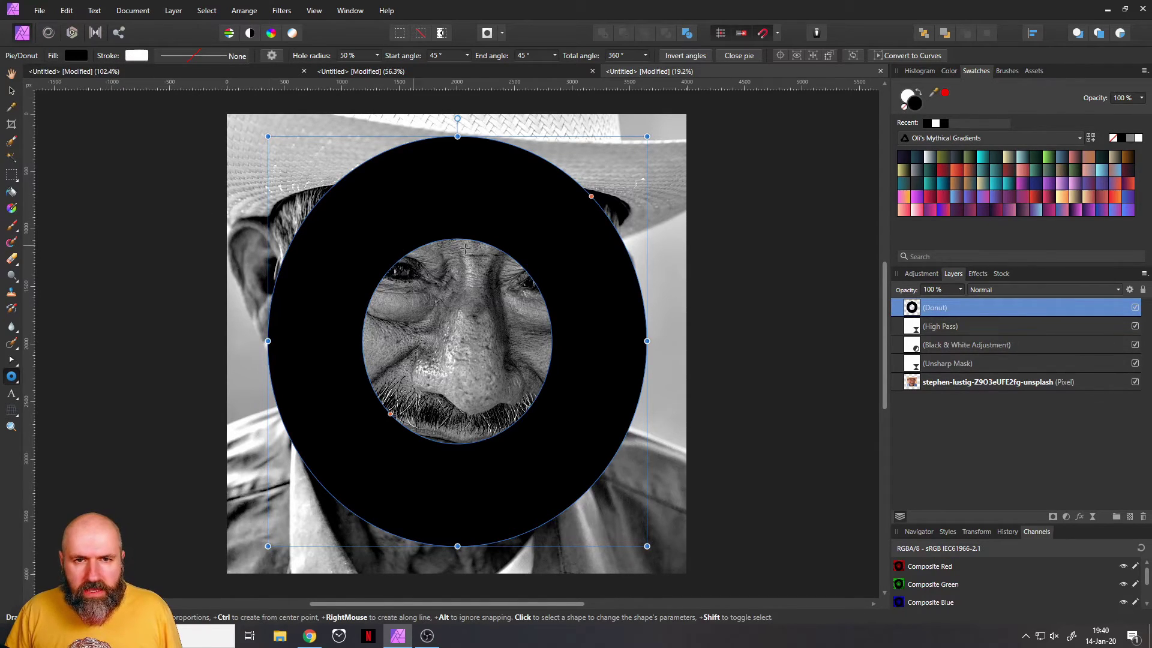
Enlarge the donut beyond the photo edges and reduce its hole radius to 31%.
scroll(482, 339, down, 6)
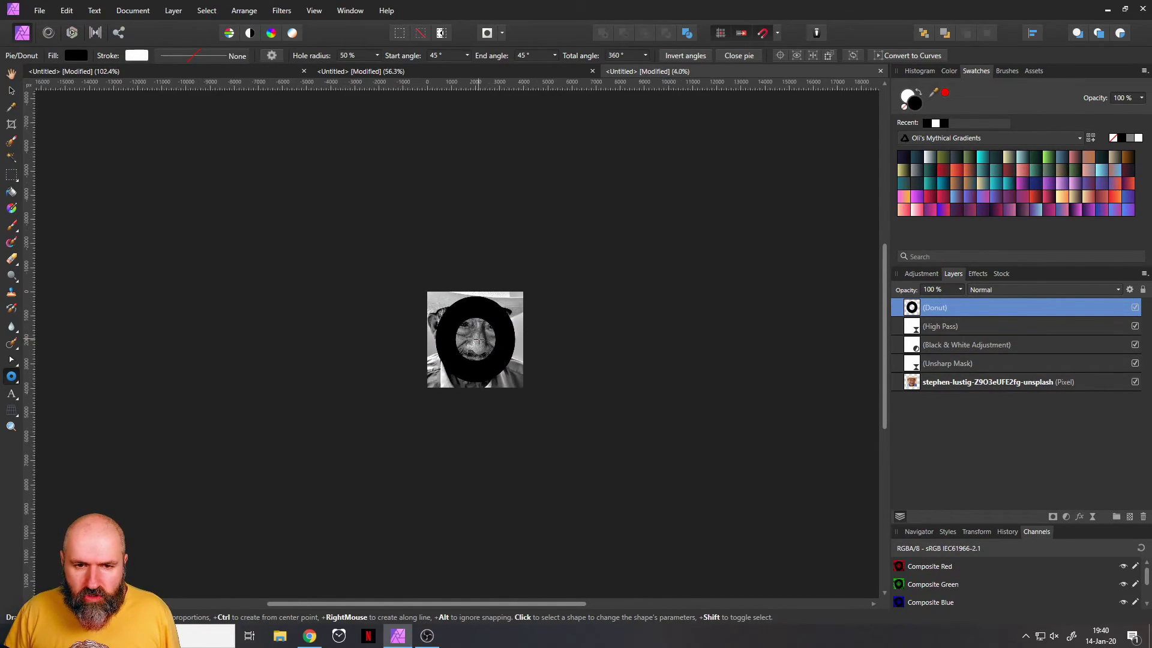
drag(512, 296, 530, 270)
scroll(477, 323, down, 1)
scroll(477, 322, up, 5)
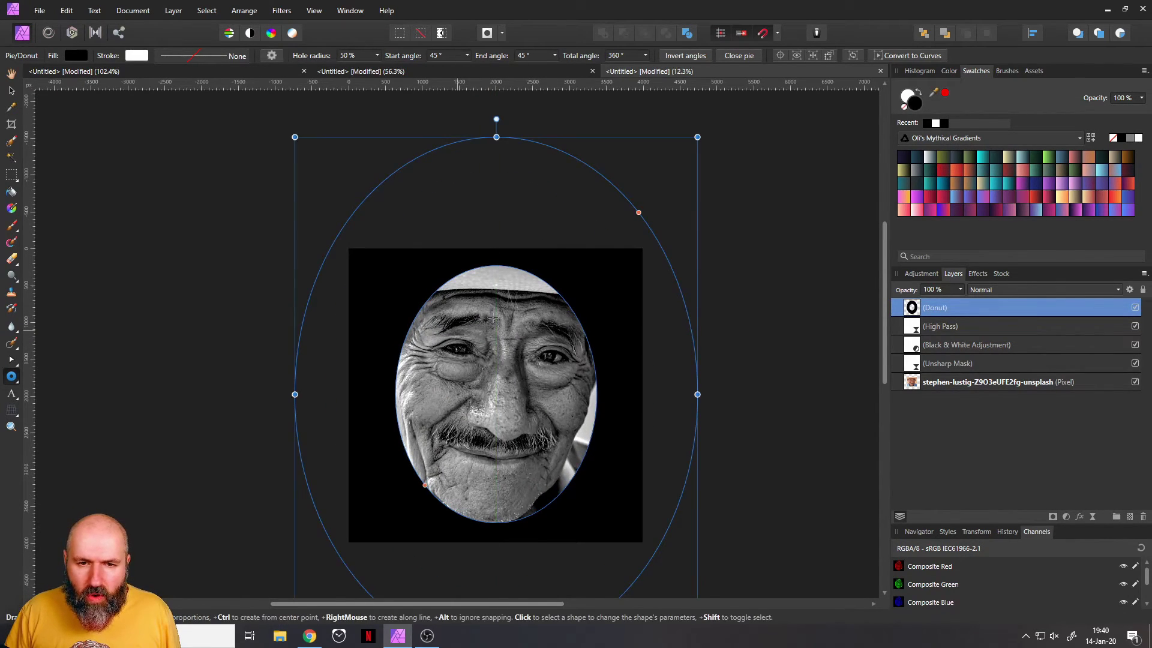
click(377, 55)
drag(381, 70, 362, 73)
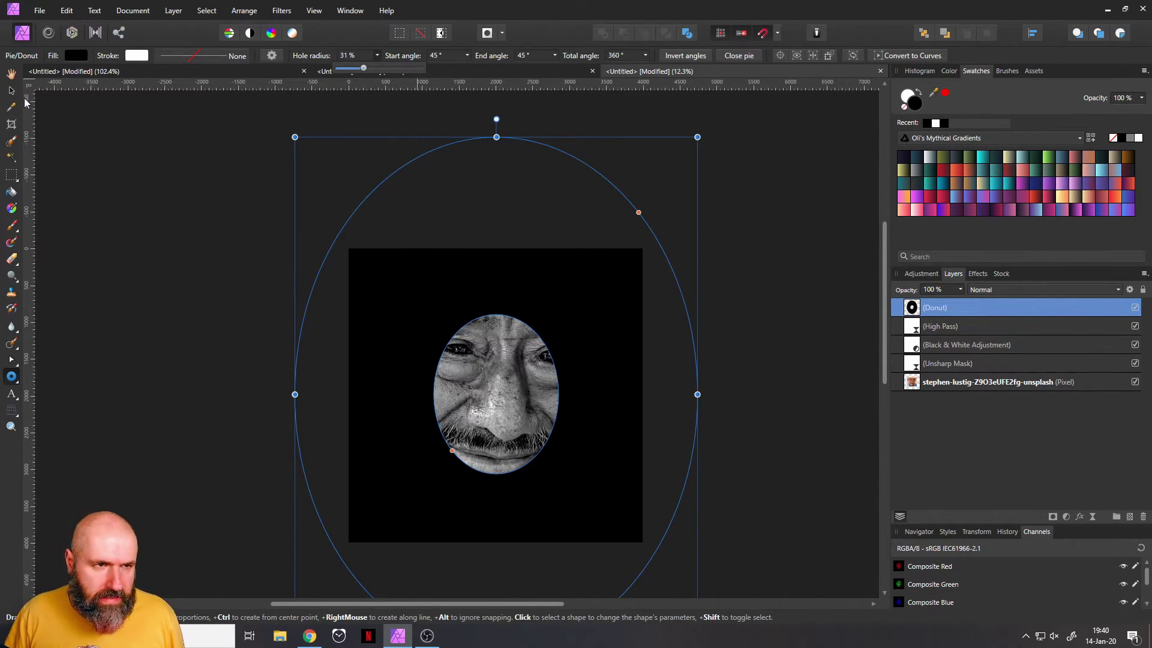
key(v)
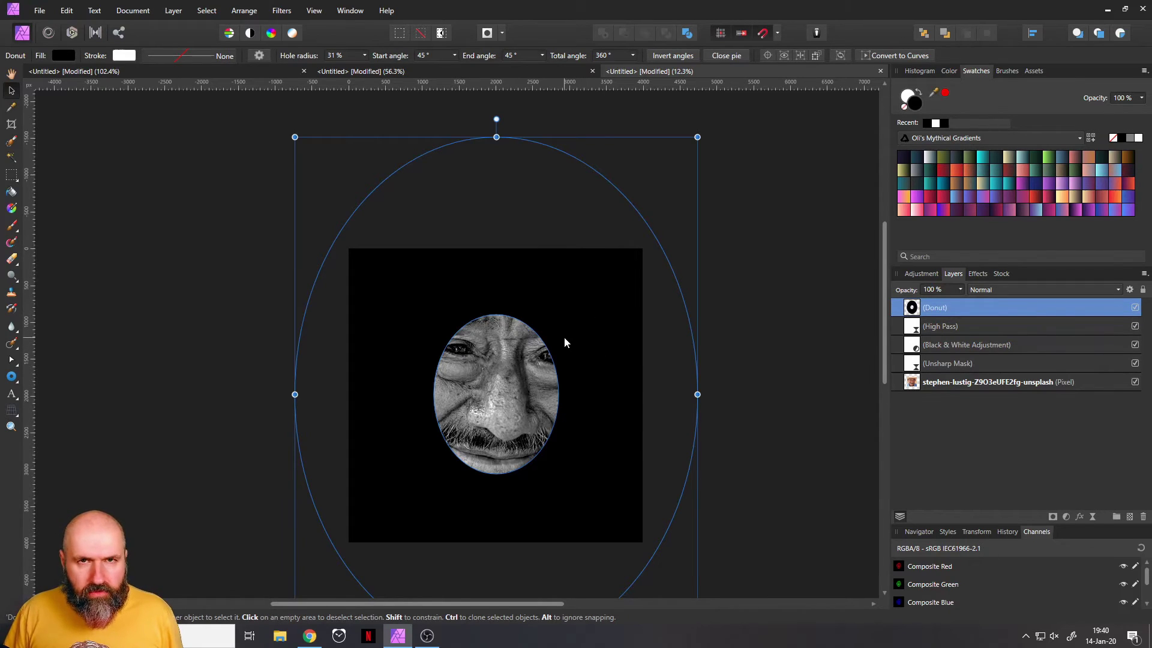
Apply a 200 px Gaussian Blur effect to the black donut.
click(975, 276)
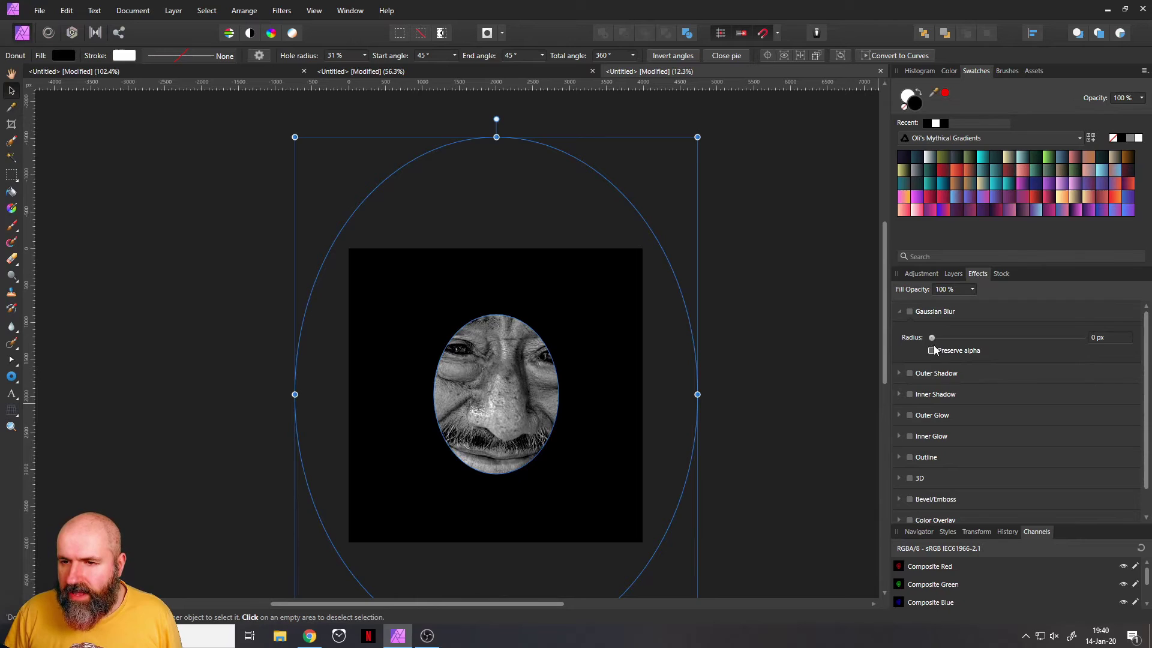
drag(932, 338, 1101, 337)
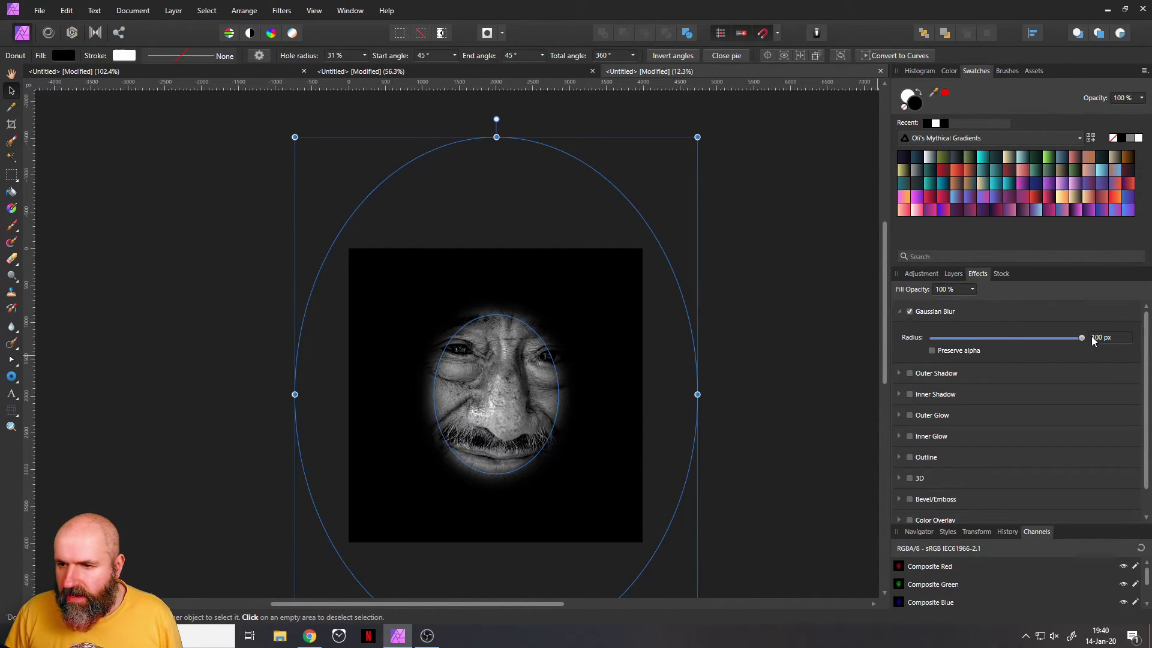
click(1101, 337)
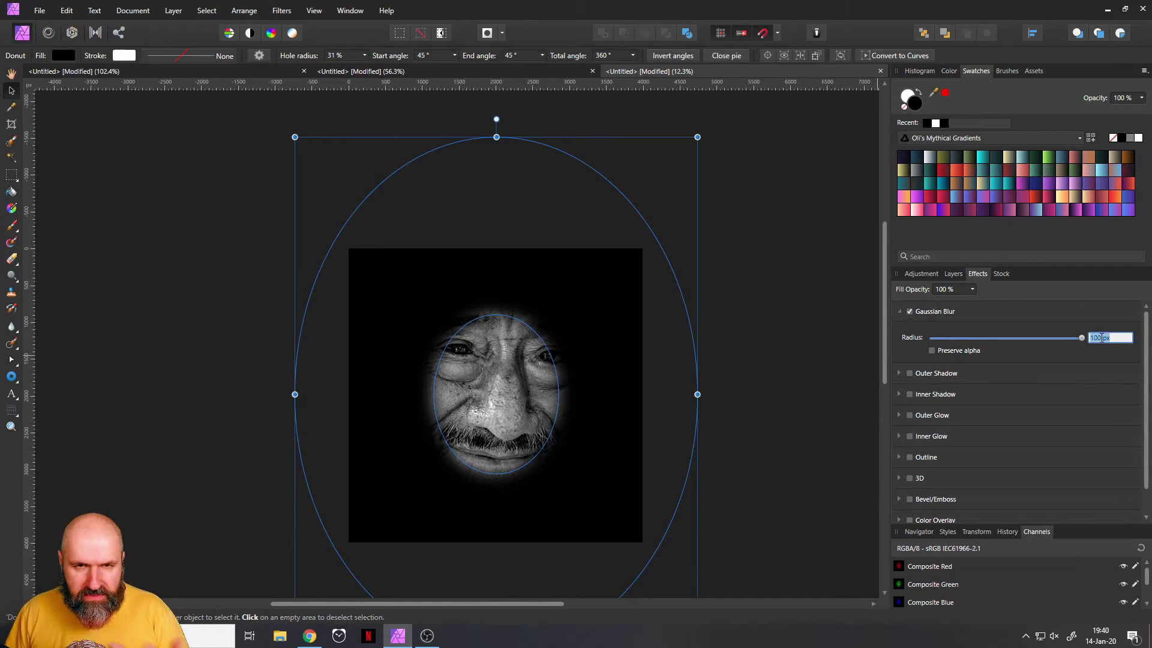
text(20)
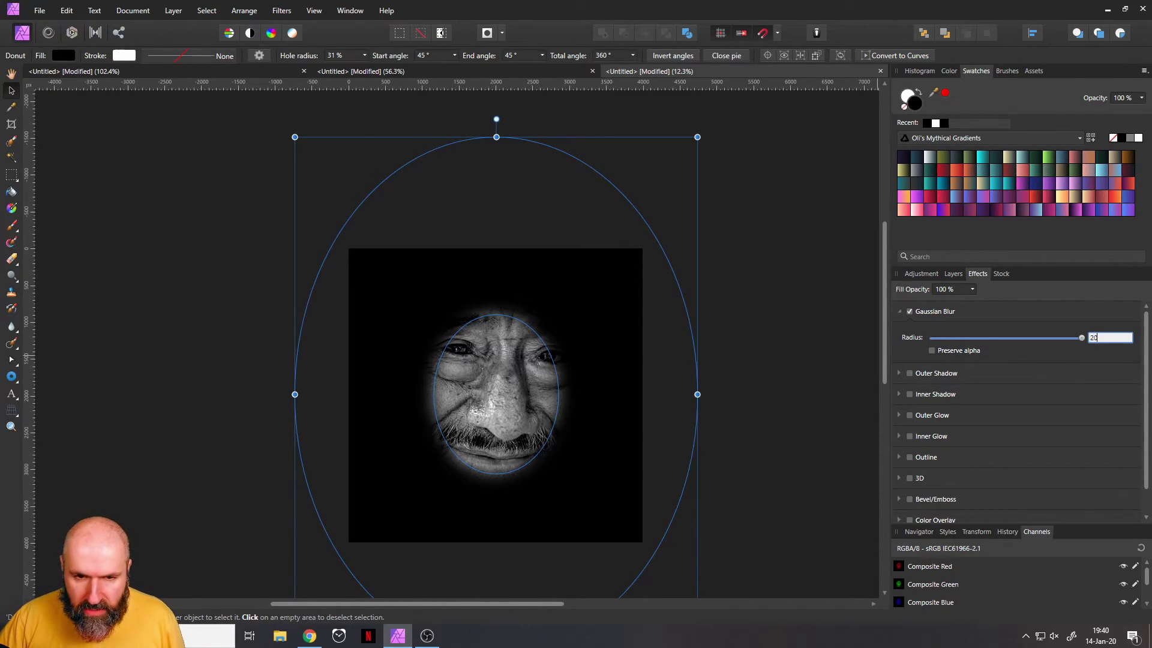
text(0)
key(Return)
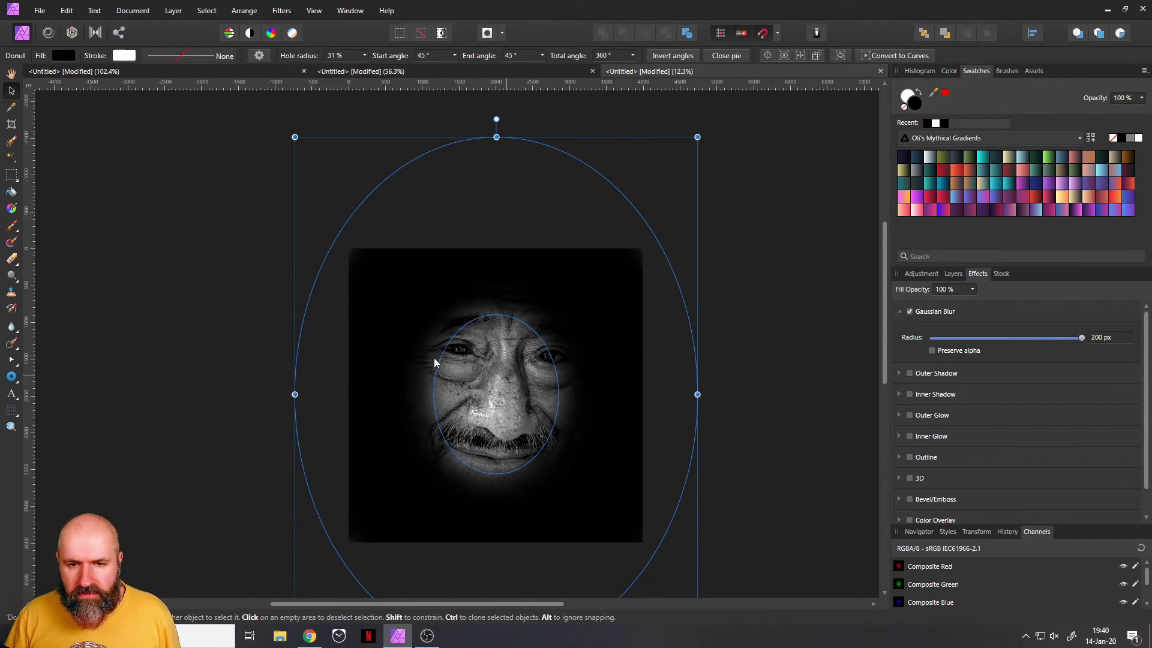
scroll(487, 375, up, 3)
scroll(487, 389, down, 2)
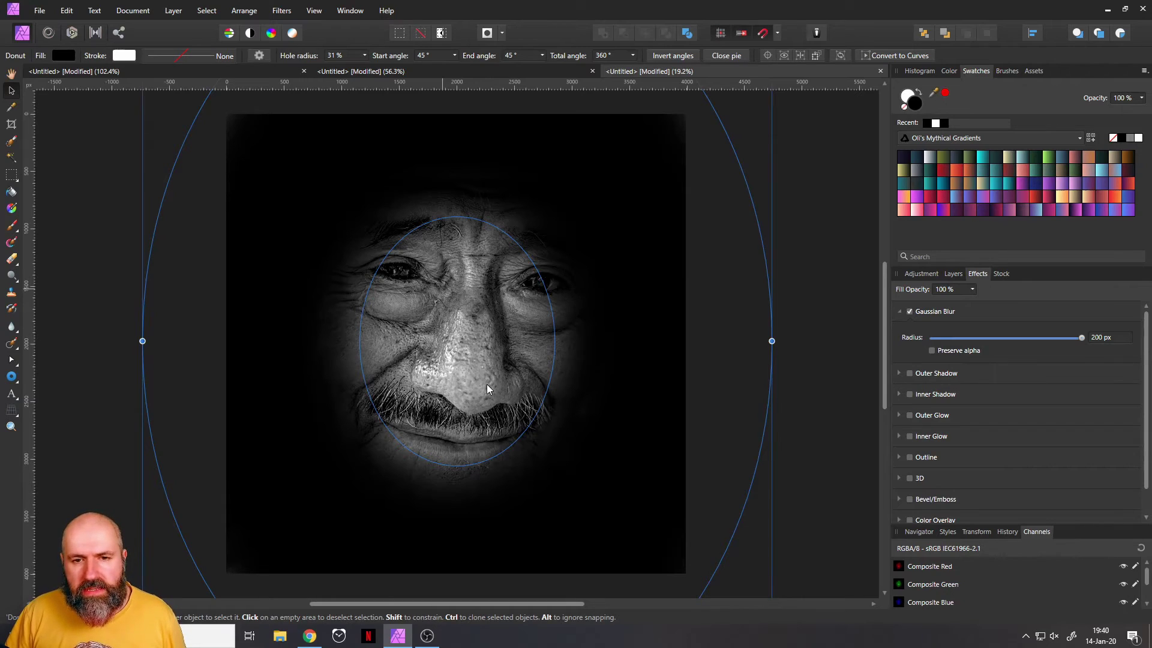
In the Layers panel, set the Donut layer's opacity to 85%.
click(953, 275)
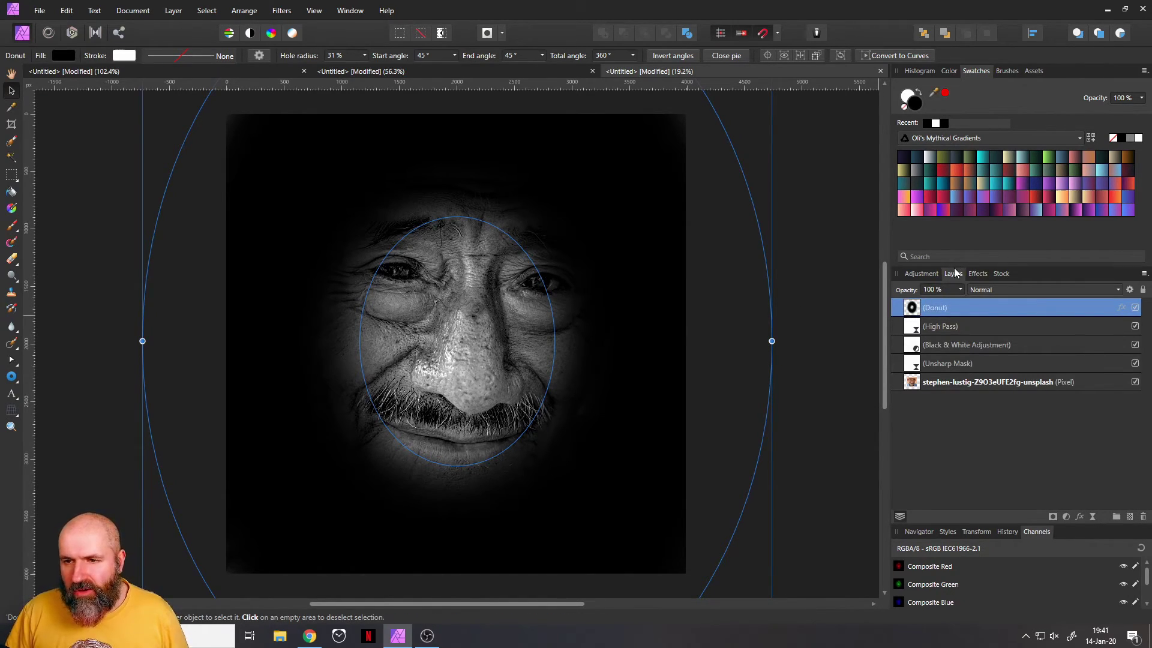
click(960, 290)
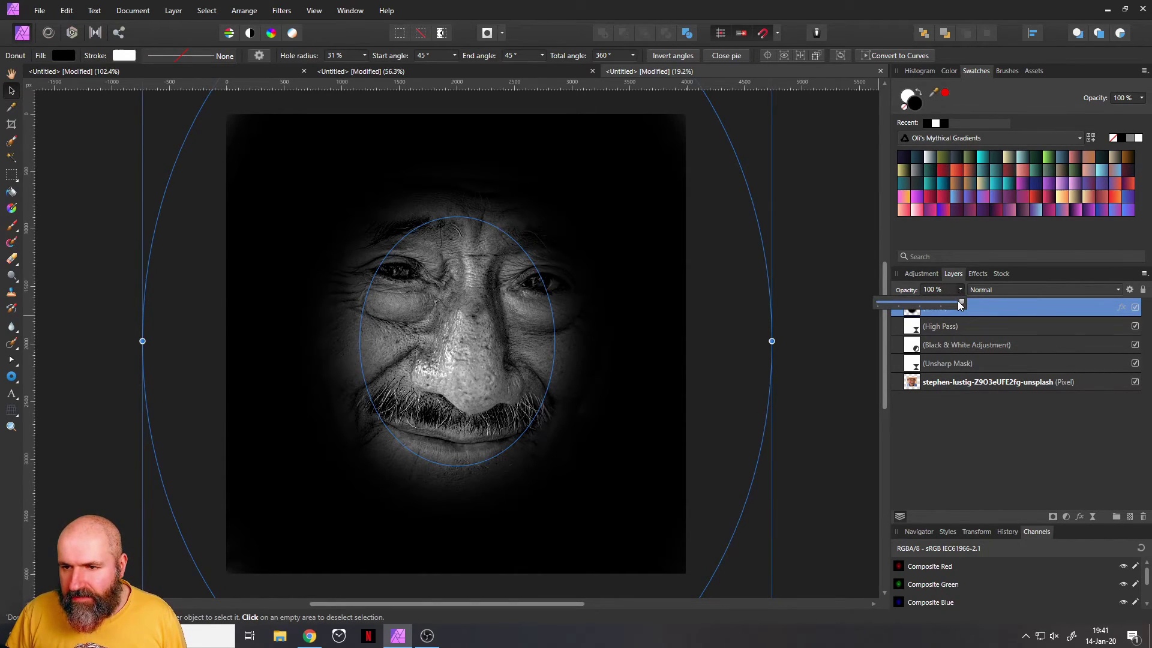
drag(961, 304, 945, 305)
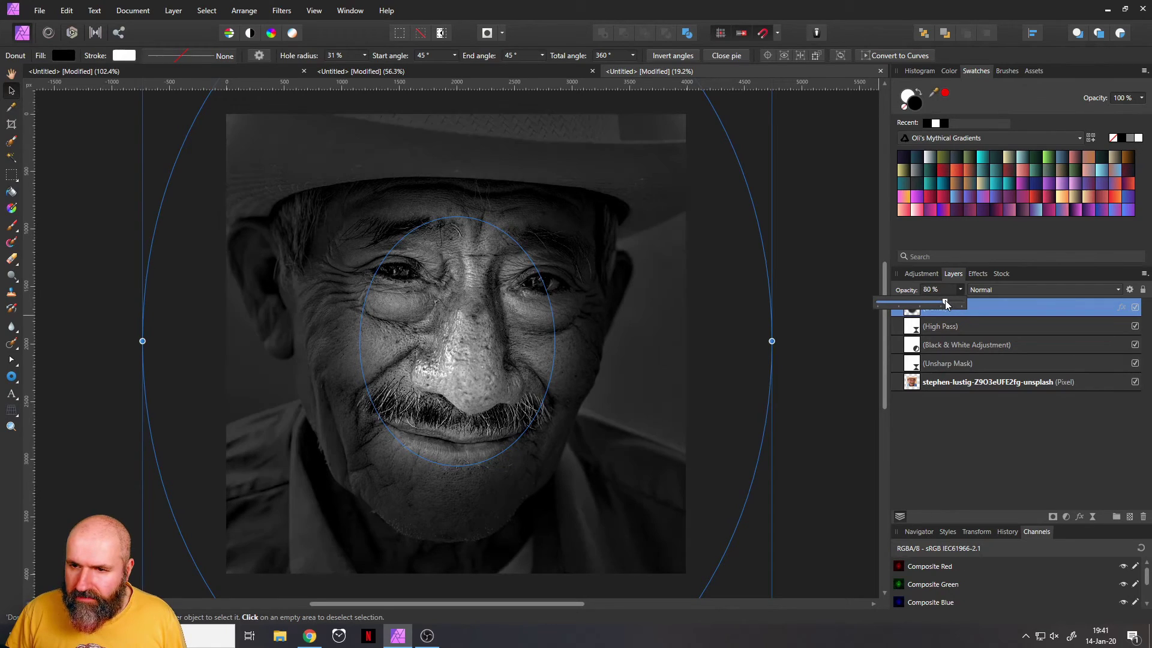
drag(945, 304, 951, 303)
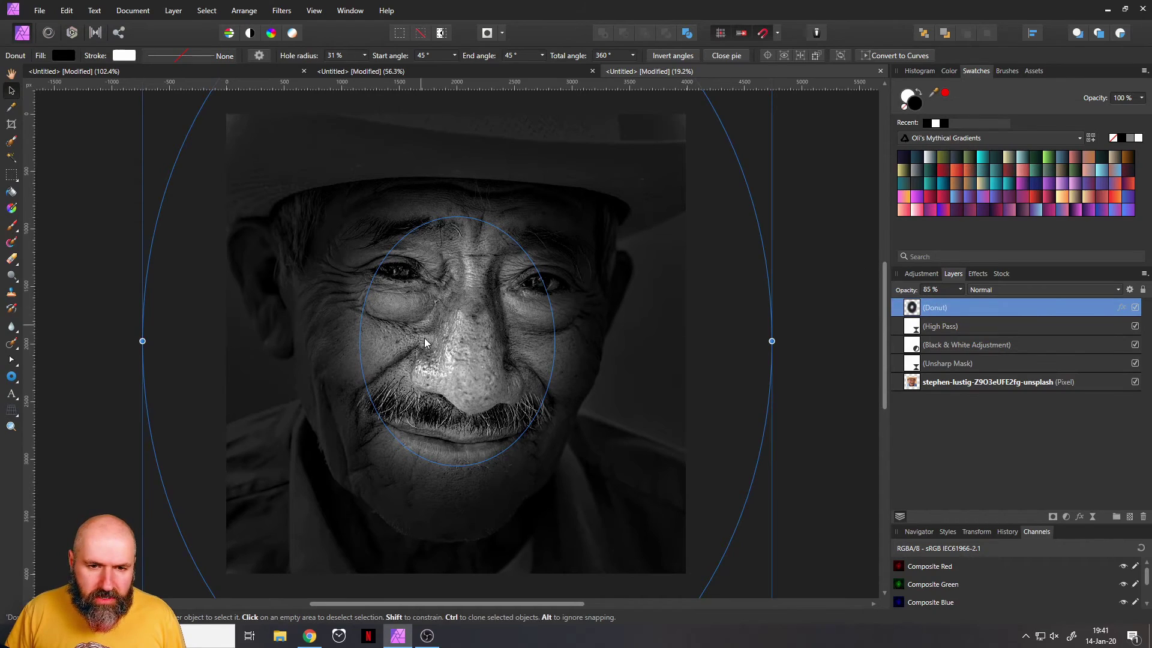
Enlarge the donut hole radius to about 38%, rotate the donut slightly and preview the full image.
click(364, 55)
drag(366, 69, 373, 70)
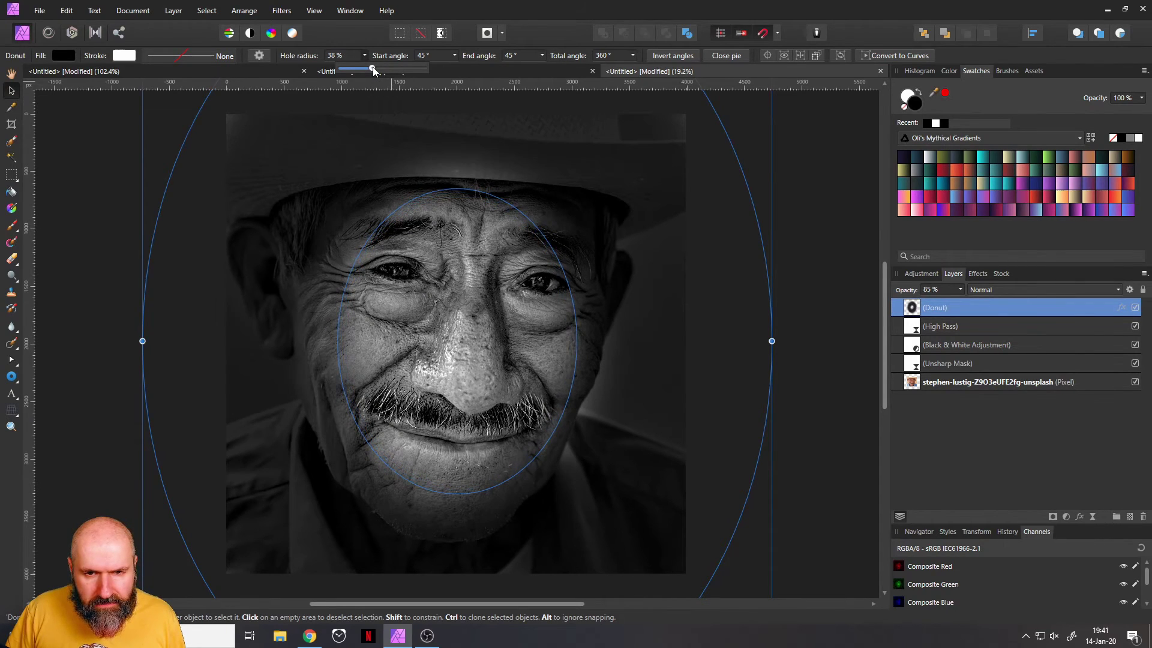
scroll(412, 185, down, 2)
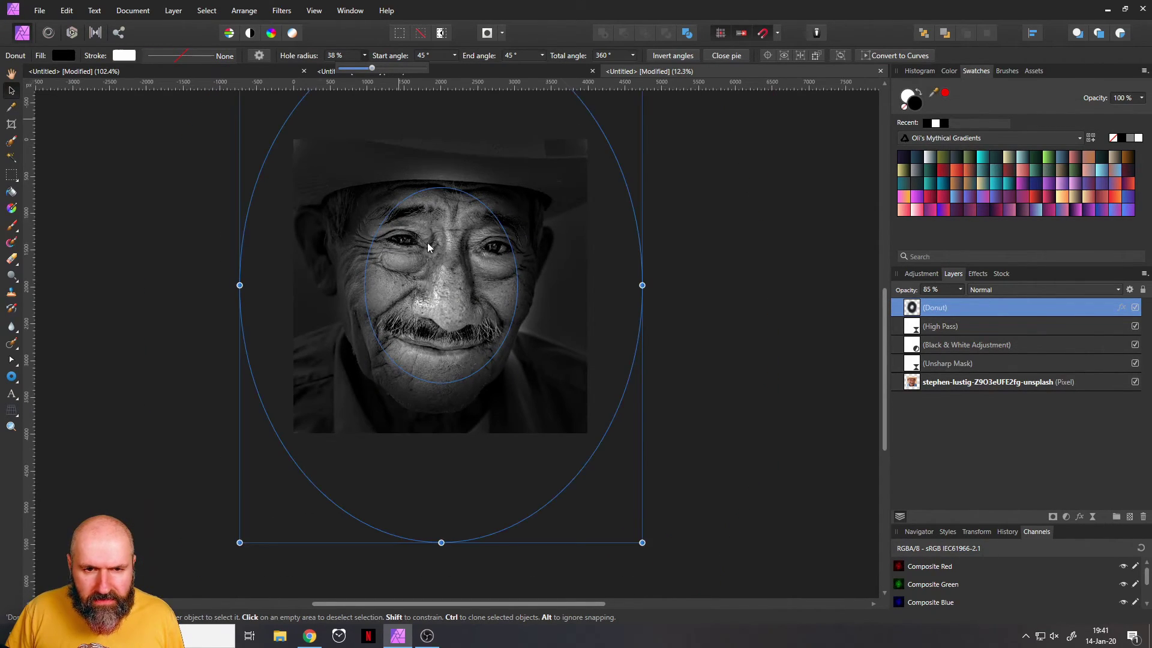
scroll(451, 276, down, 1)
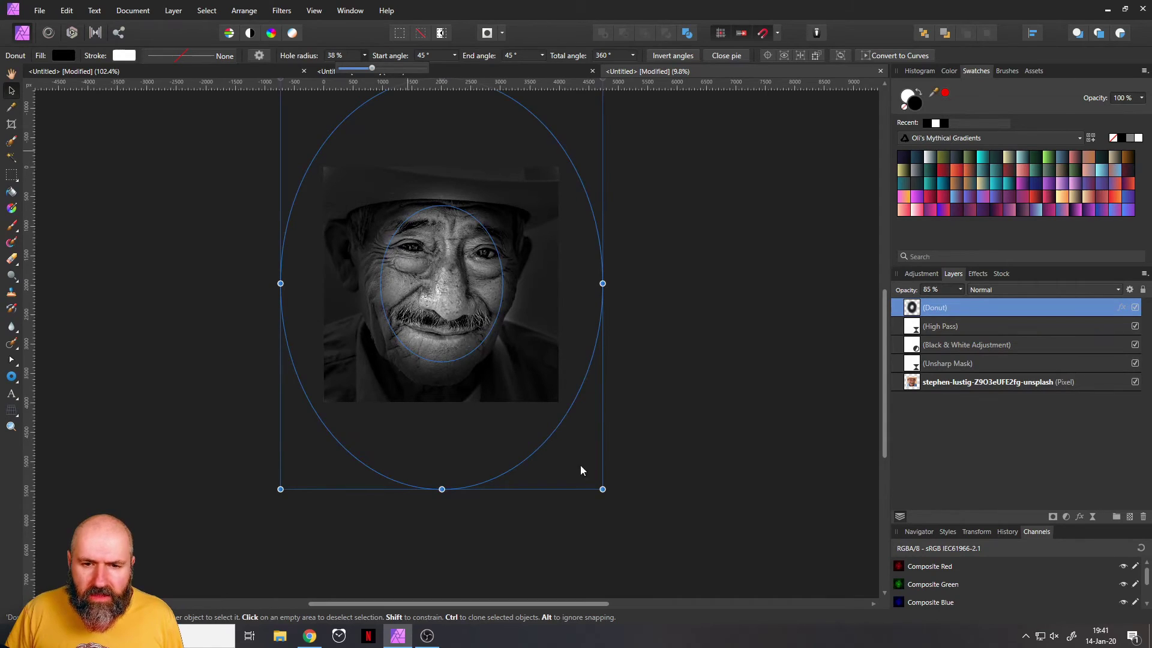
drag(605, 496, 564, 522)
click(645, 357)
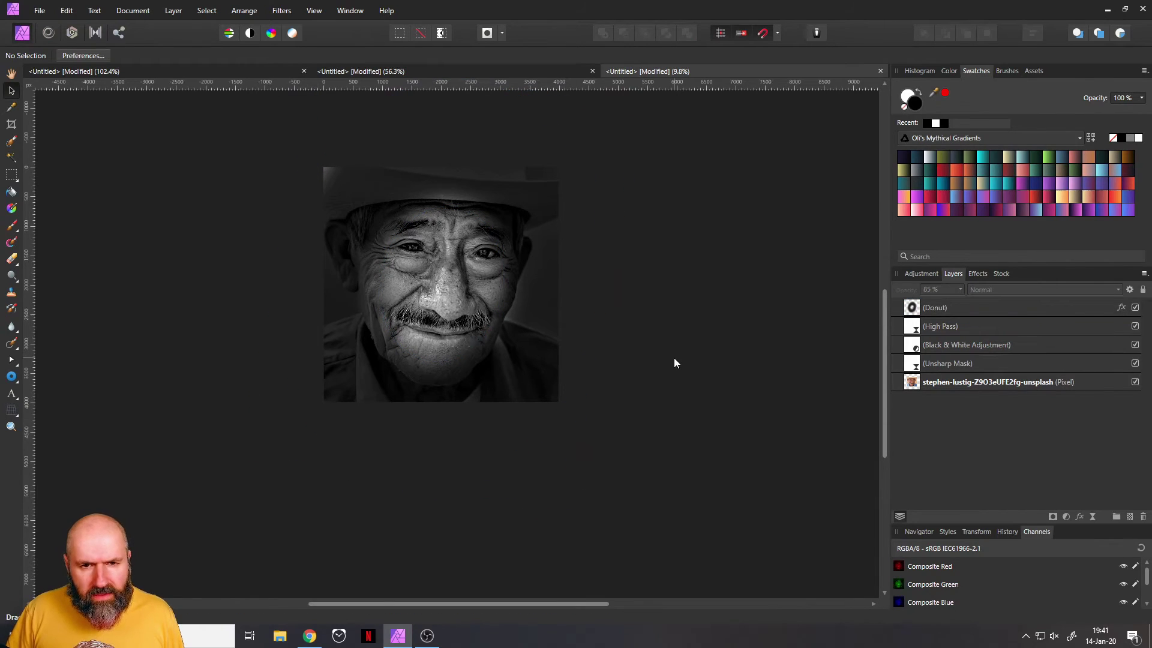
key(ctrl+0)
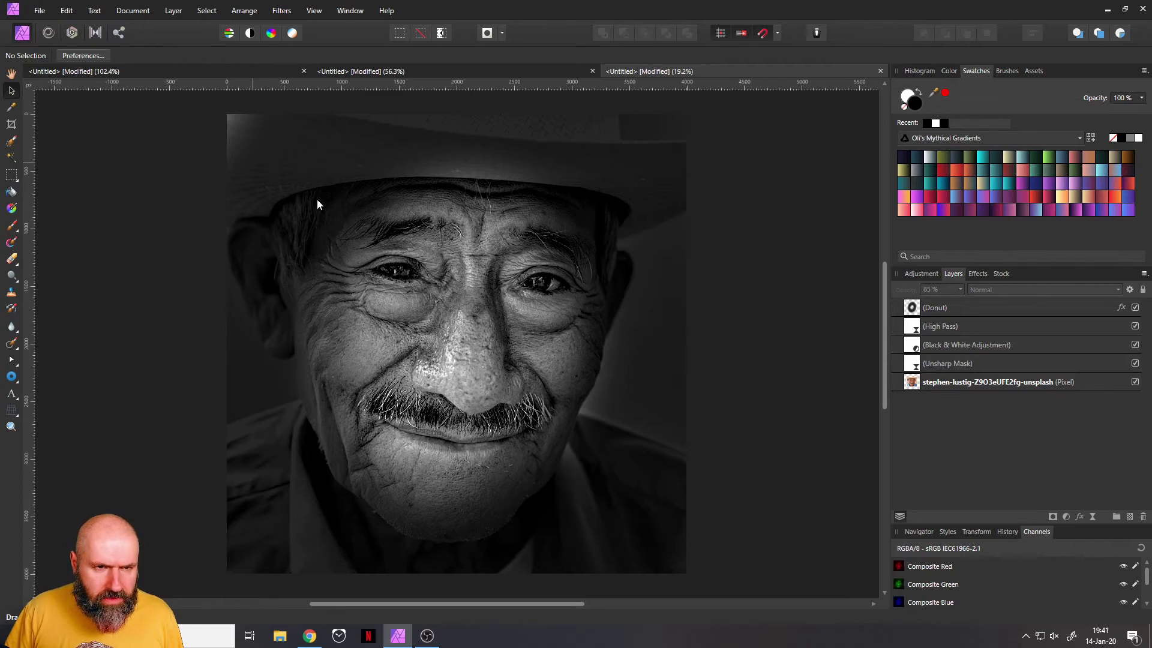
scroll(461, 326, down, 3)
Enlarge the donut, move it down to centre it, and shrink its inner hole.
click(461, 322)
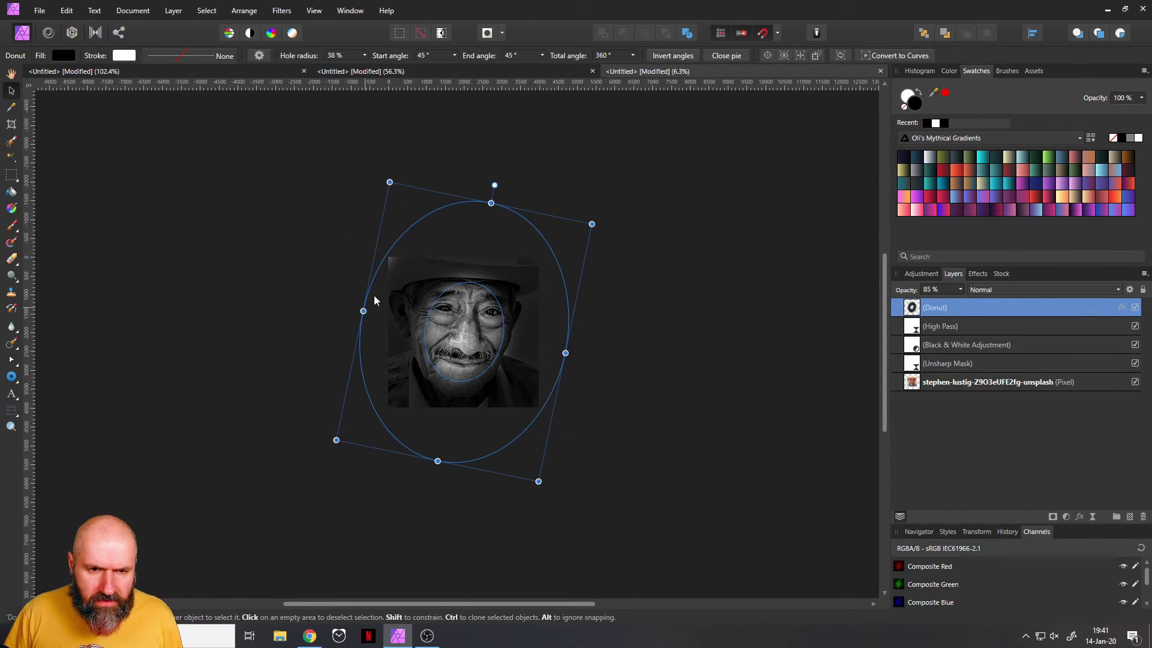
drag(389, 182, 377, 165)
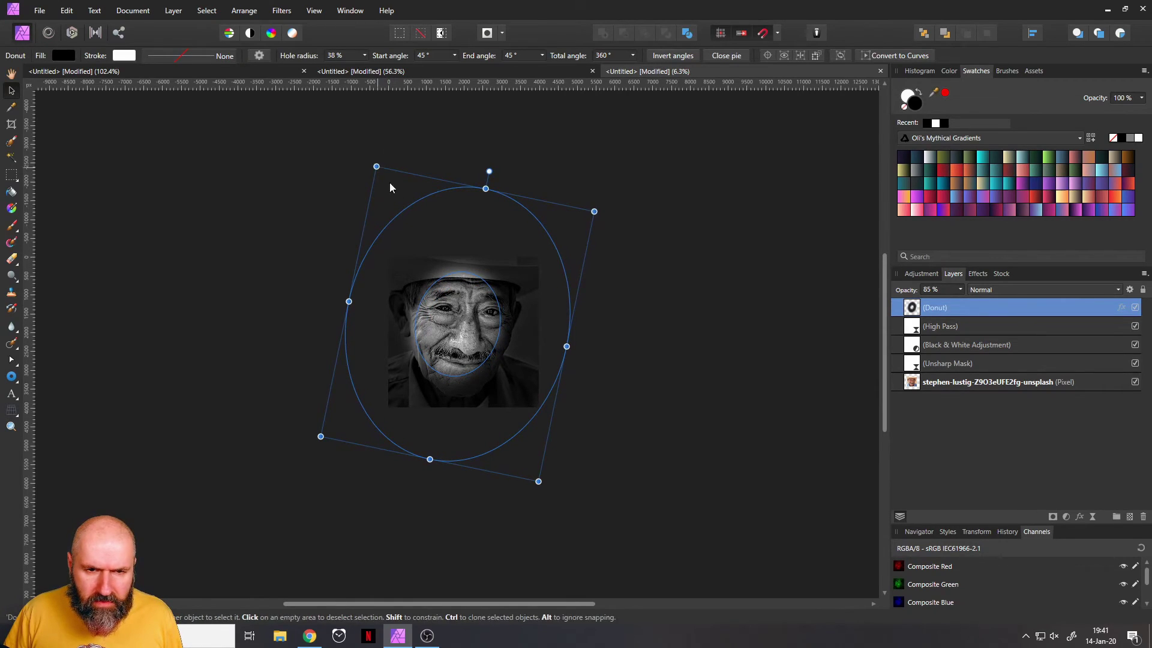
drag(477, 333, 478, 343)
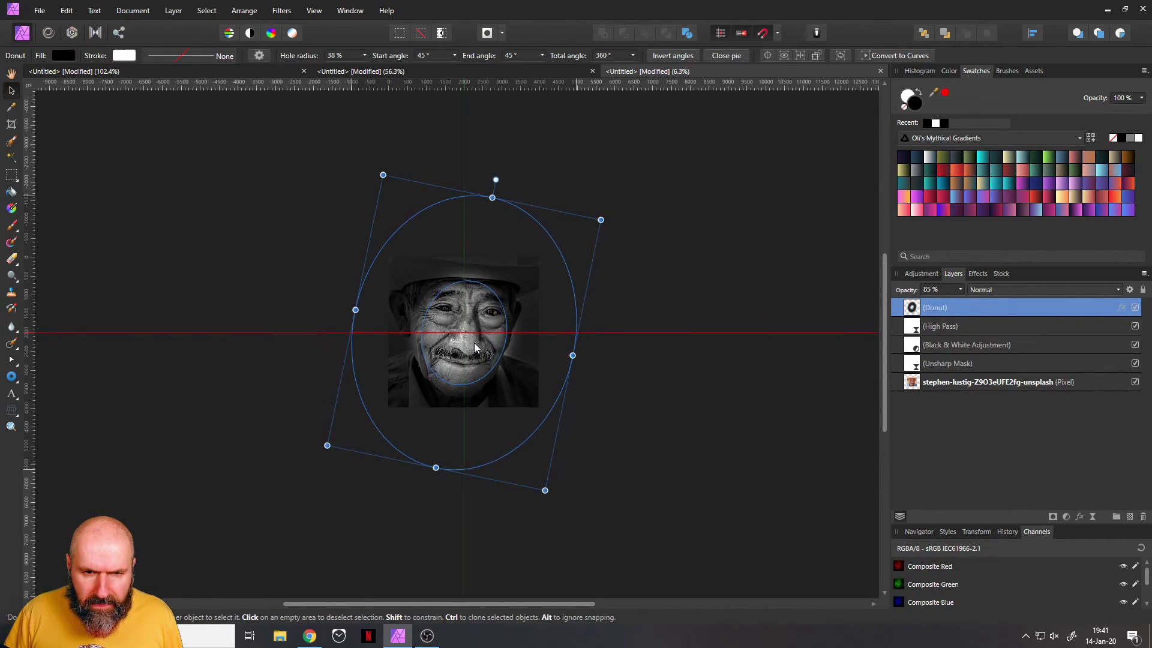
click(364, 55)
drag(367, 67, 364, 69)
click(290, 142)
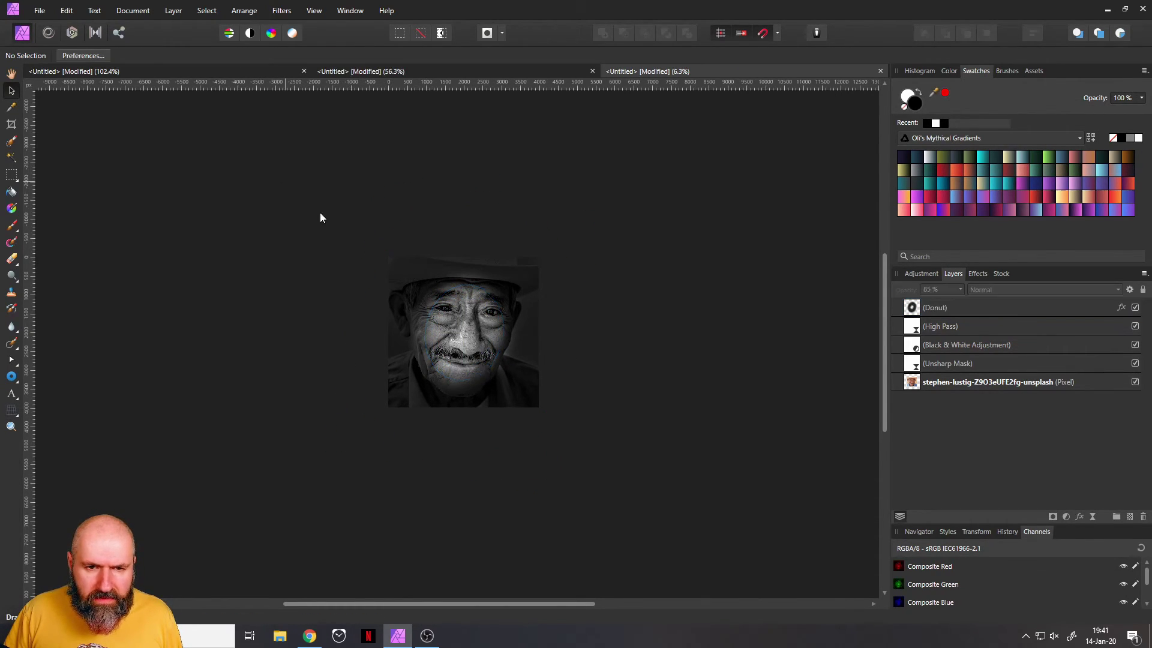
Widen the donut leftward, reduce the hole radius to 33%, and shift it over the face.
click(410, 273)
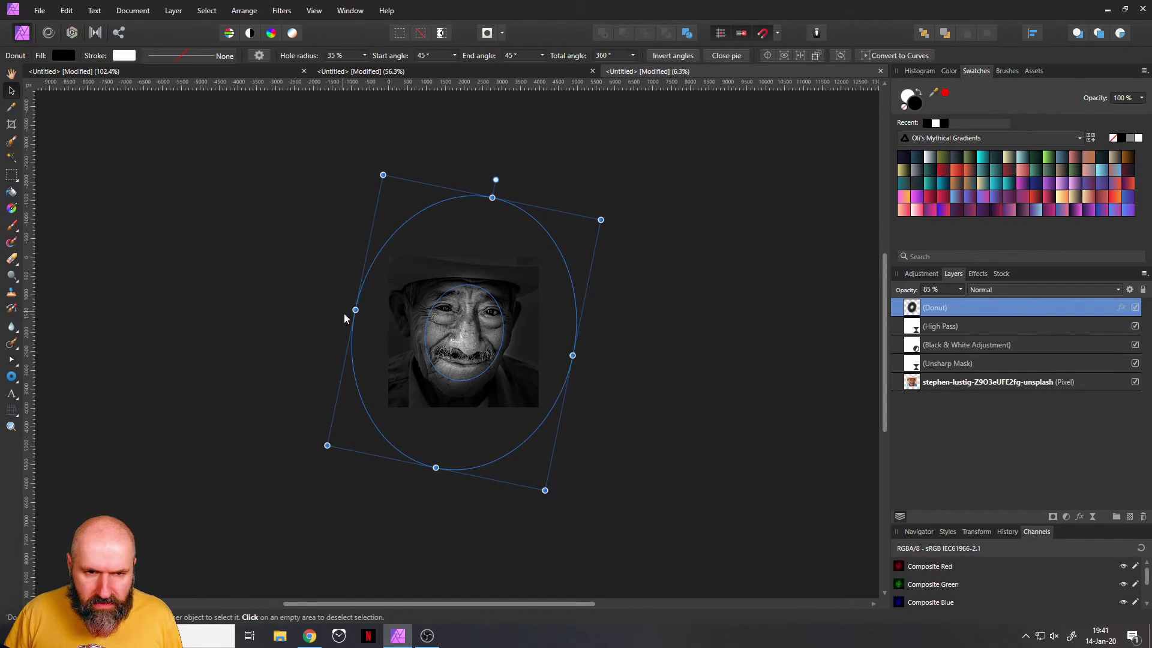
drag(354, 310, 343, 308)
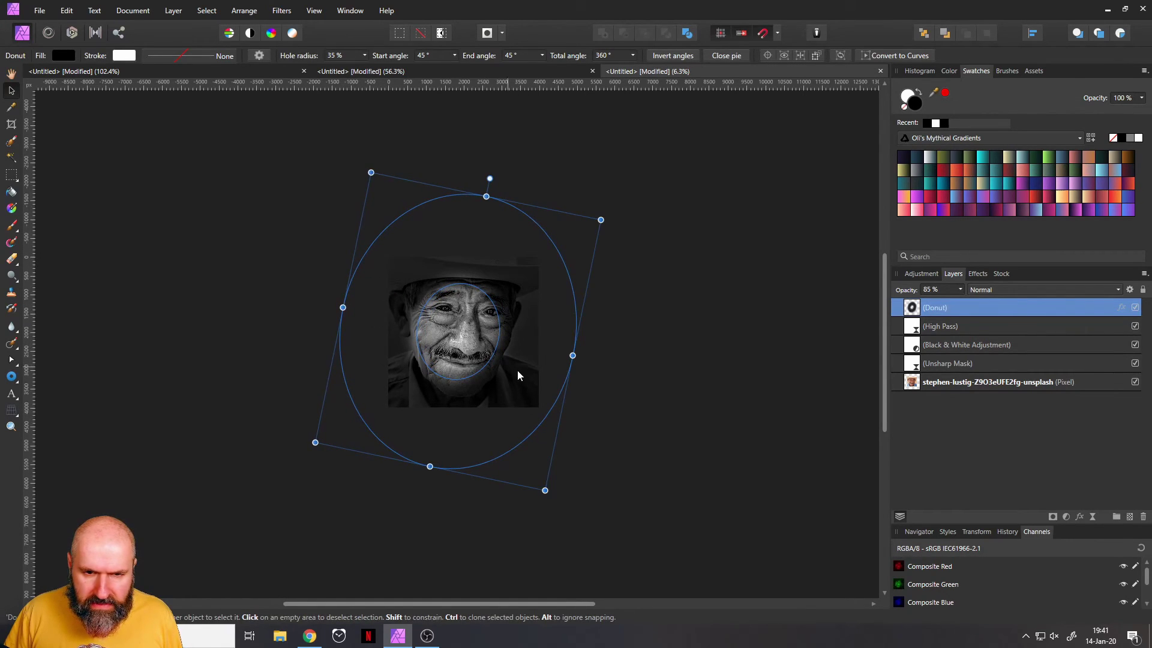
click(364, 55)
drag(368, 74, 365, 70)
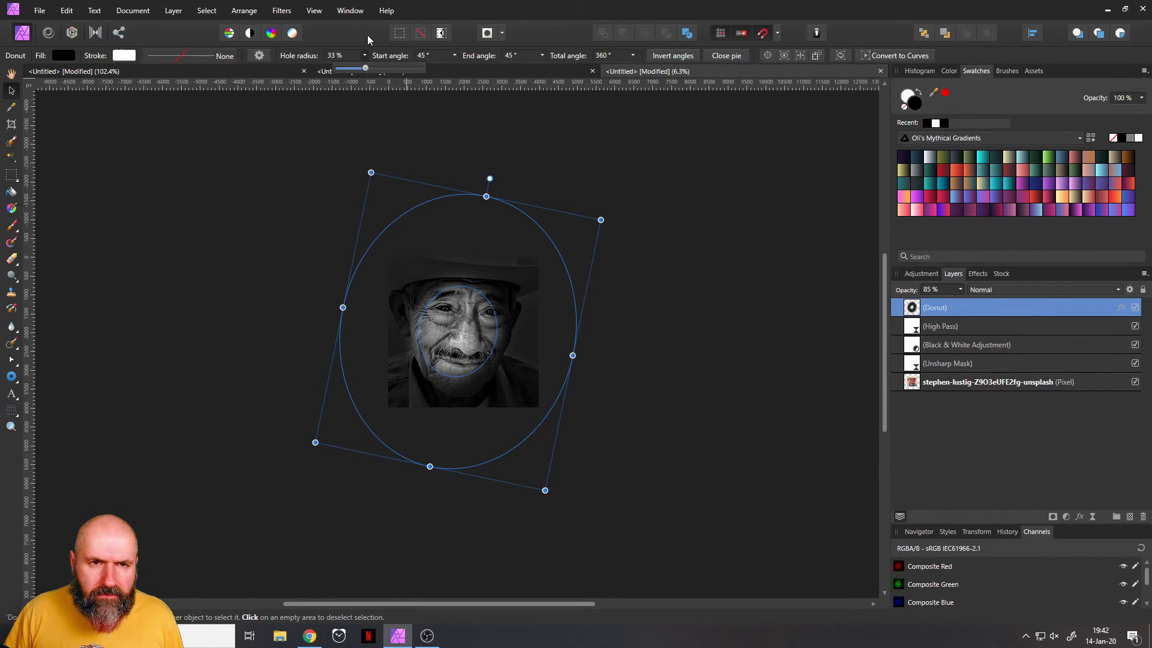
drag(512, 293, 518, 299)
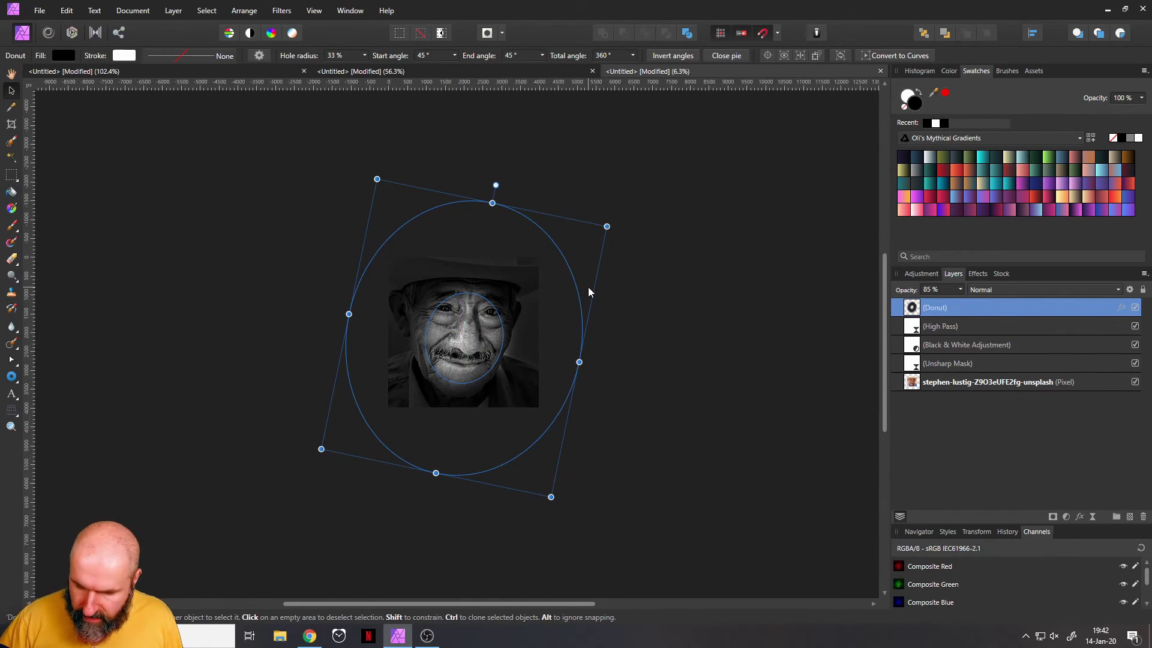
key(ctrl+0)
click(74, 193)
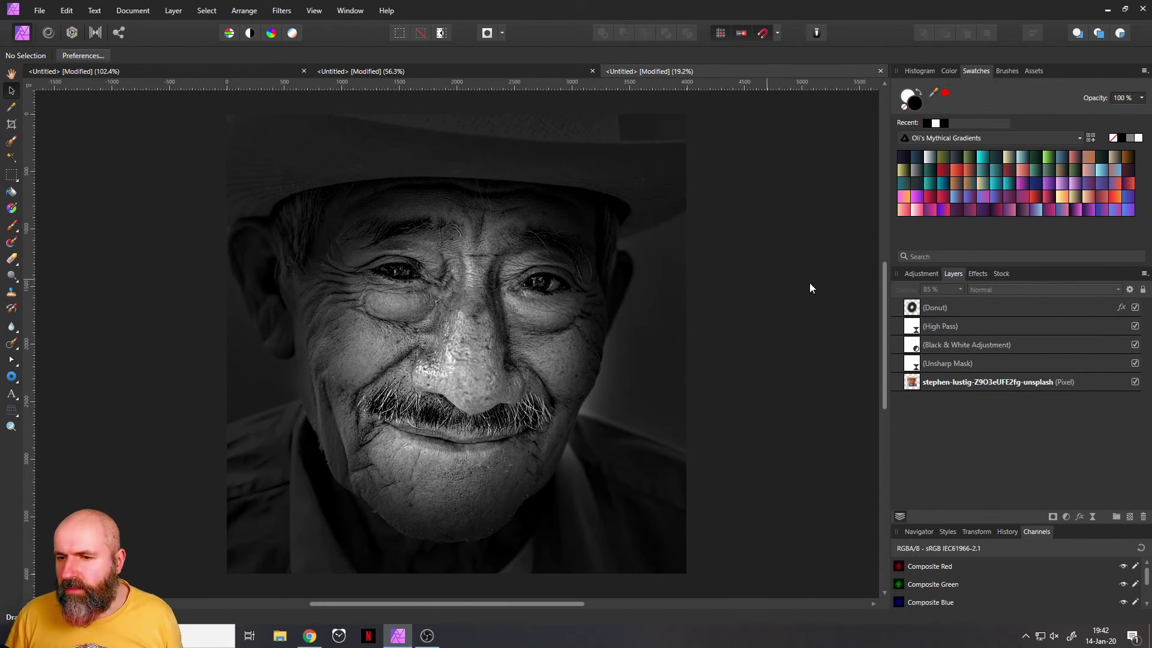
Hide the Donut layer and add a new solid black Fill layer over the portrait.
click(914, 315)
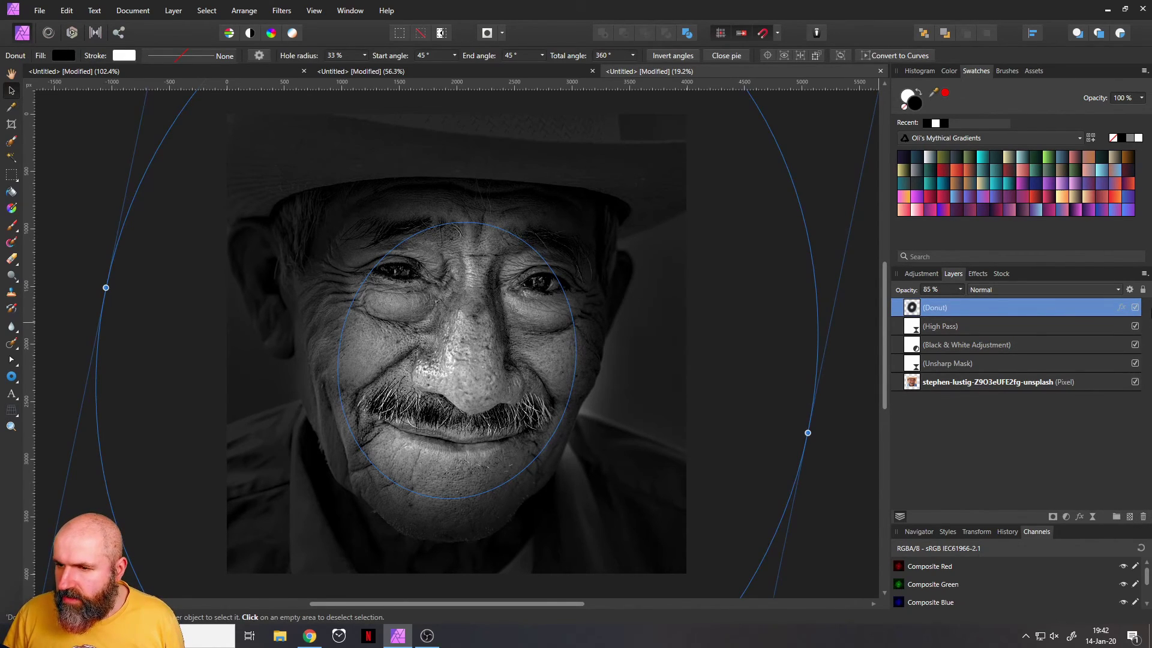
click(1135, 308)
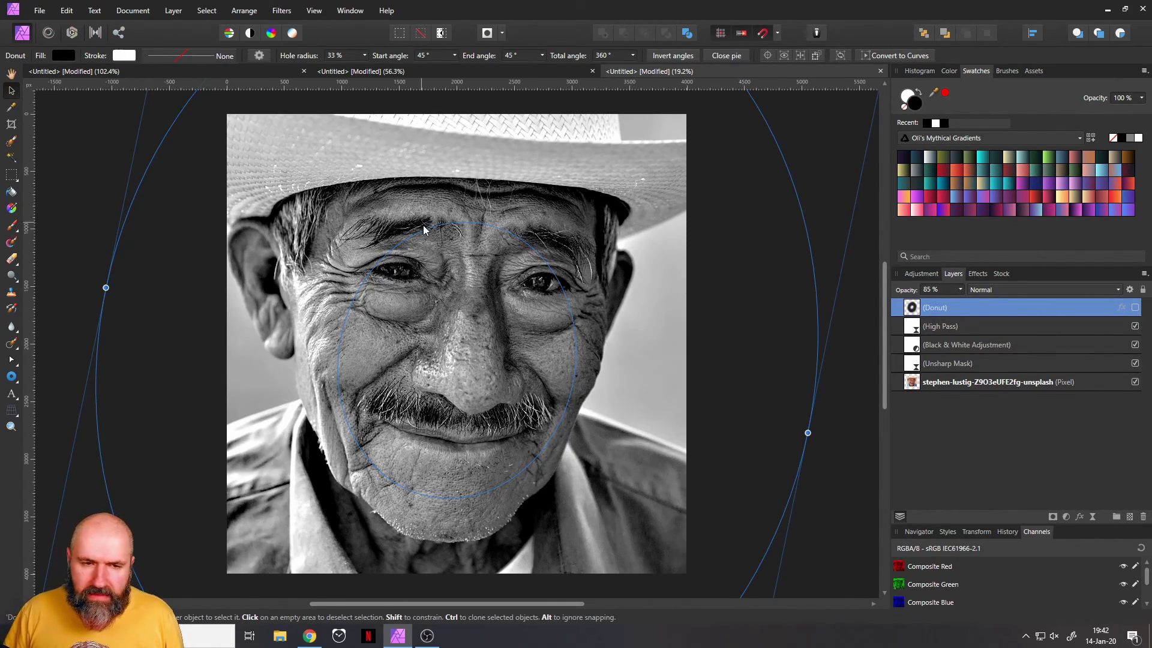
click(172, 12)
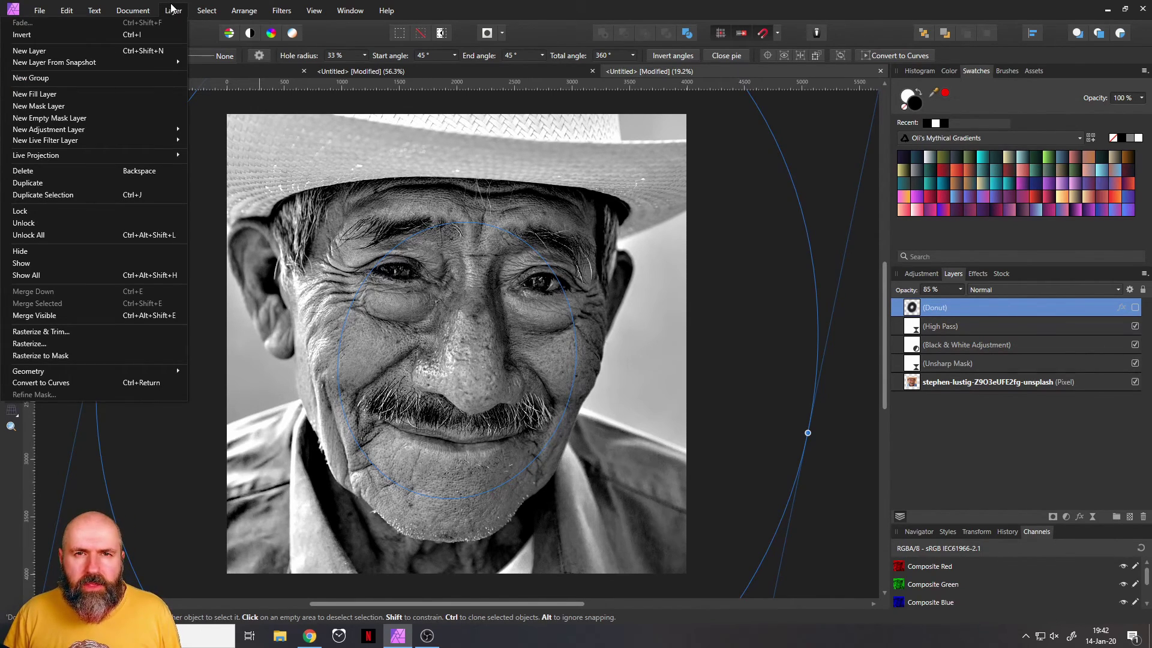
click(63, 93)
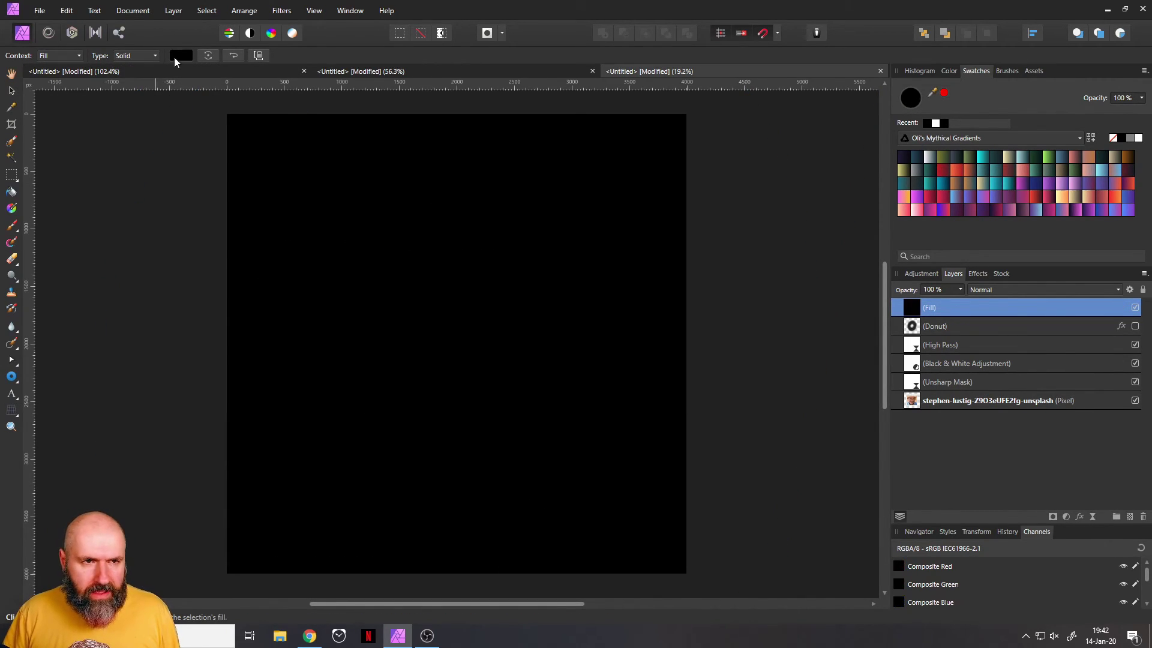
click(179, 57)
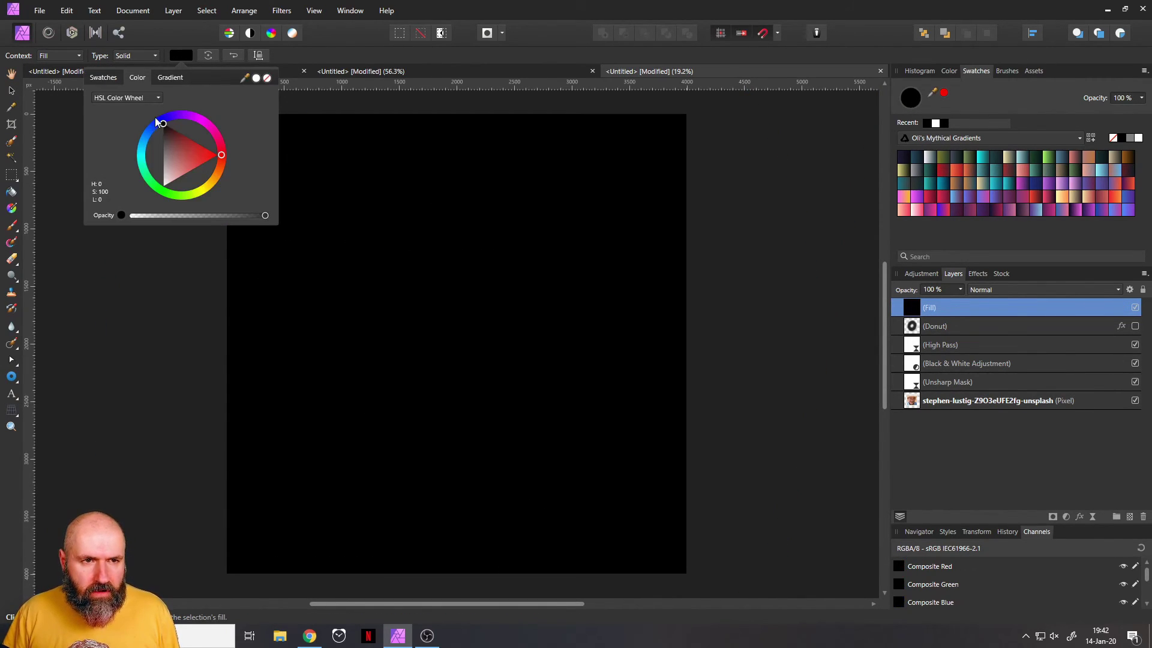
click(177, 53)
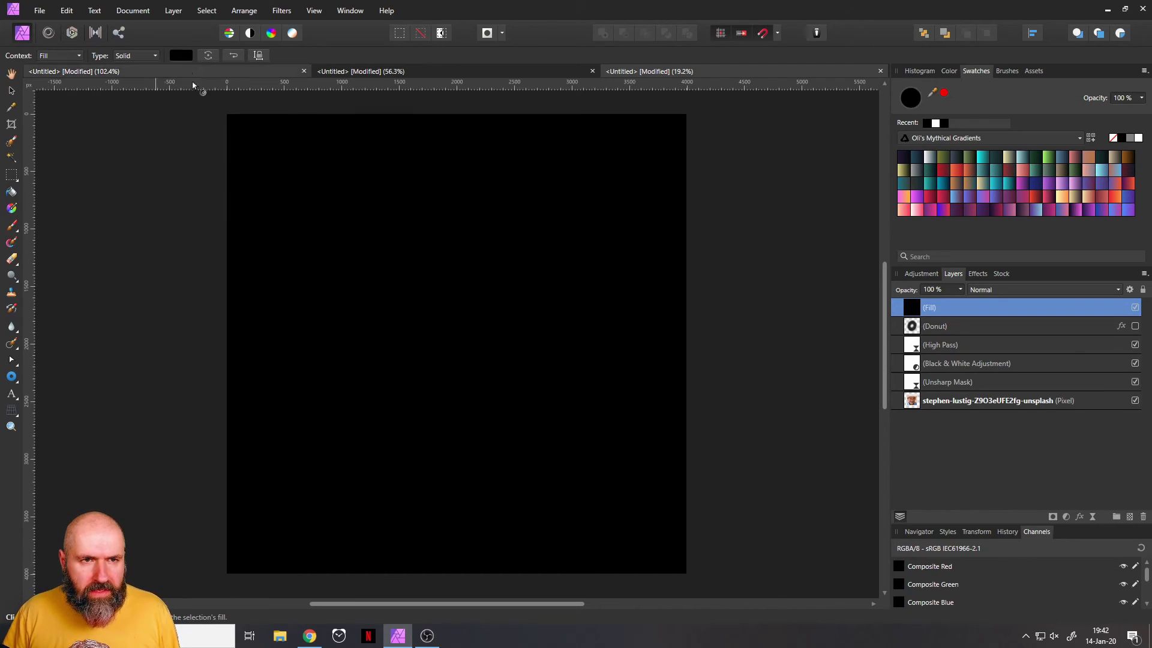
right_click(914, 313)
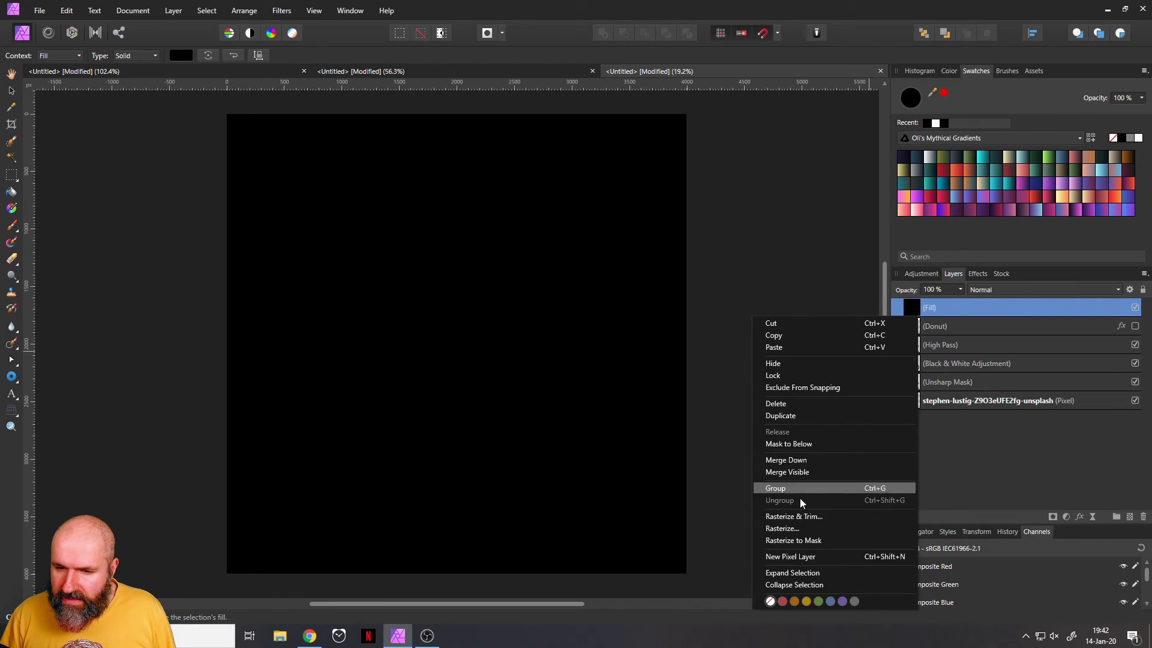
Rasterize the black Fill layer, then set its blend mode to Multiply and opacity to 85%.
click(800, 528)
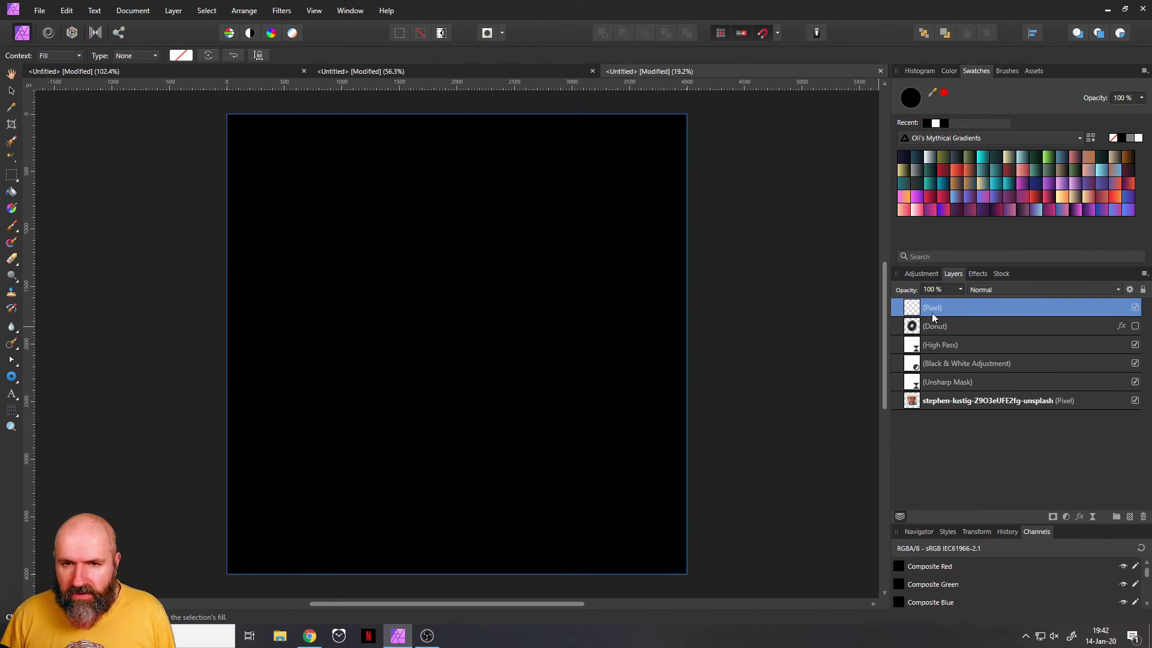
click(990, 289)
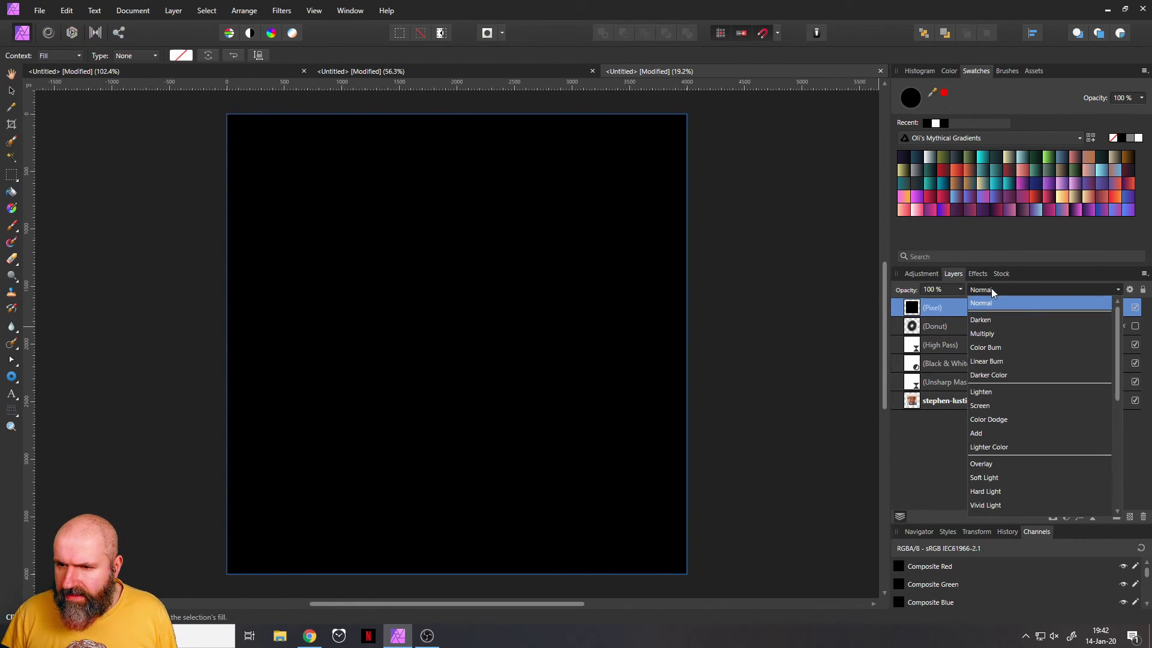
click(984, 334)
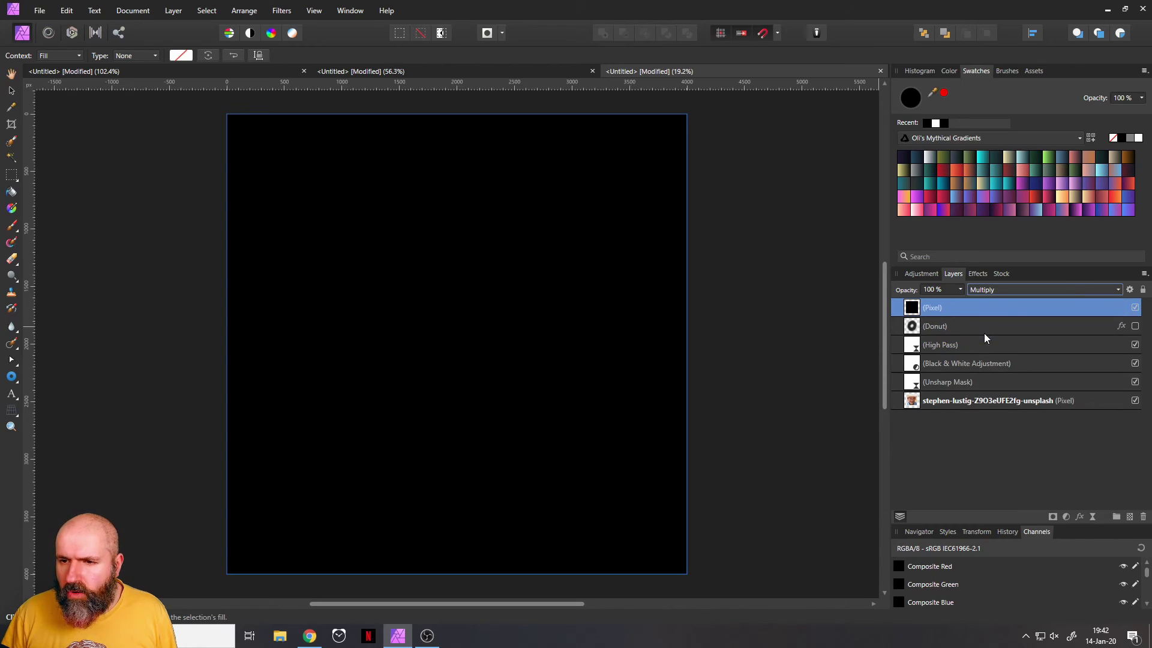
click(959, 291)
drag(952, 301, 951, 301)
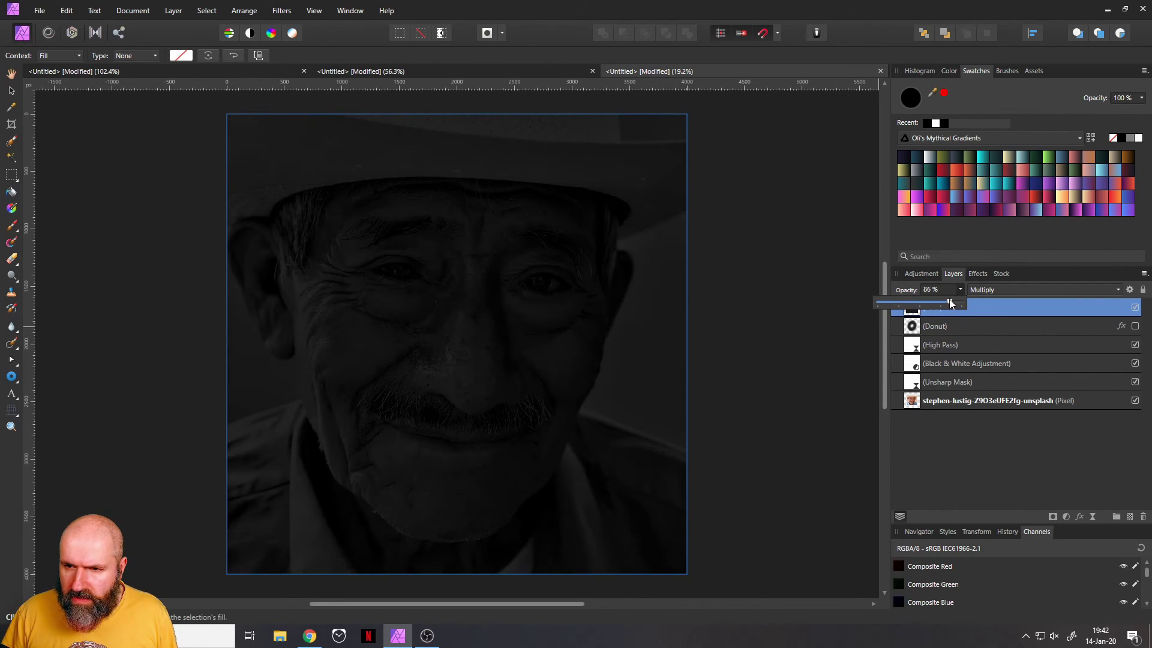
click(960, 290)
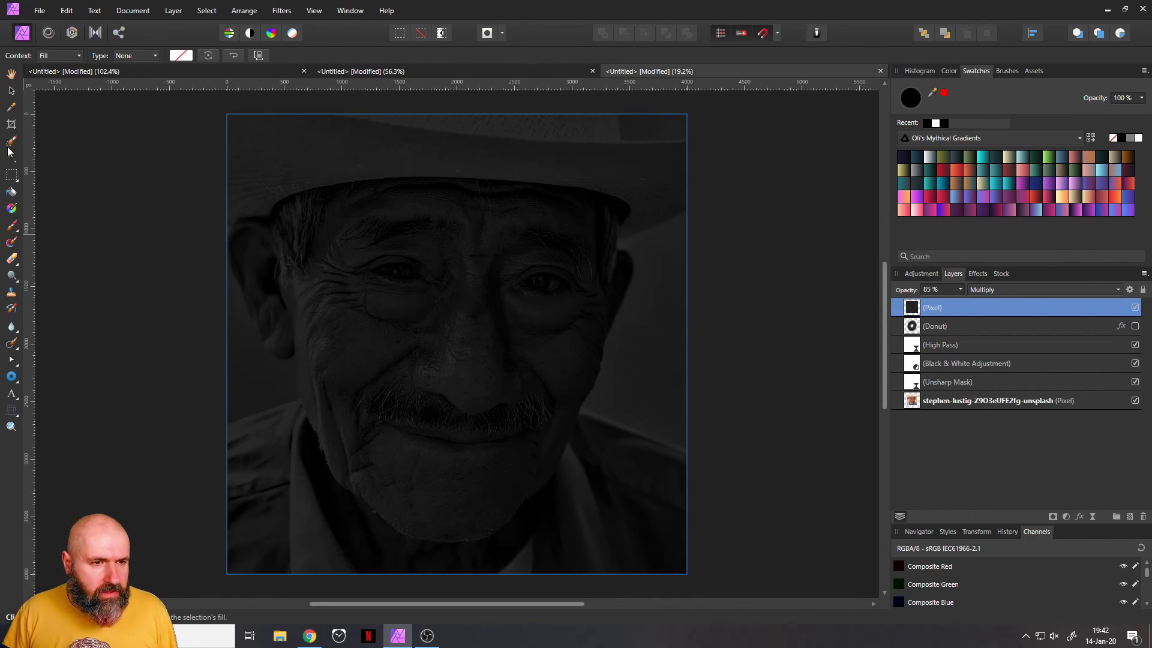
Paint over the face with a large 0%-hardness brush on the Multiply layer, then deselect.
click(13, 226)
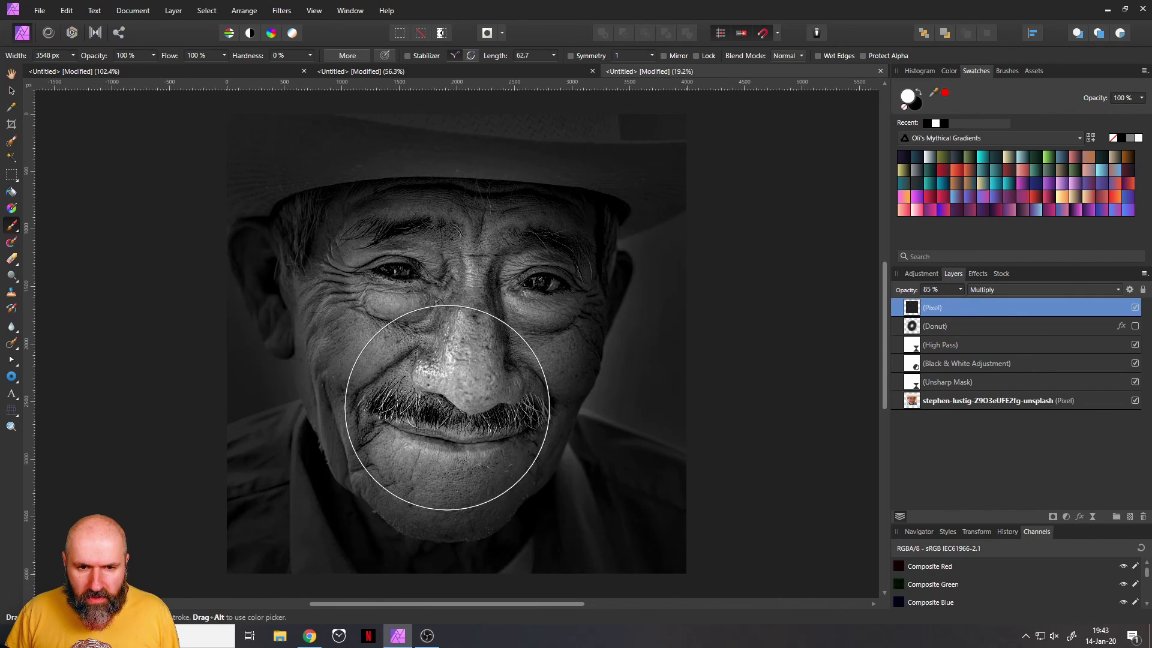
click(12, 90)
click(96, 226)
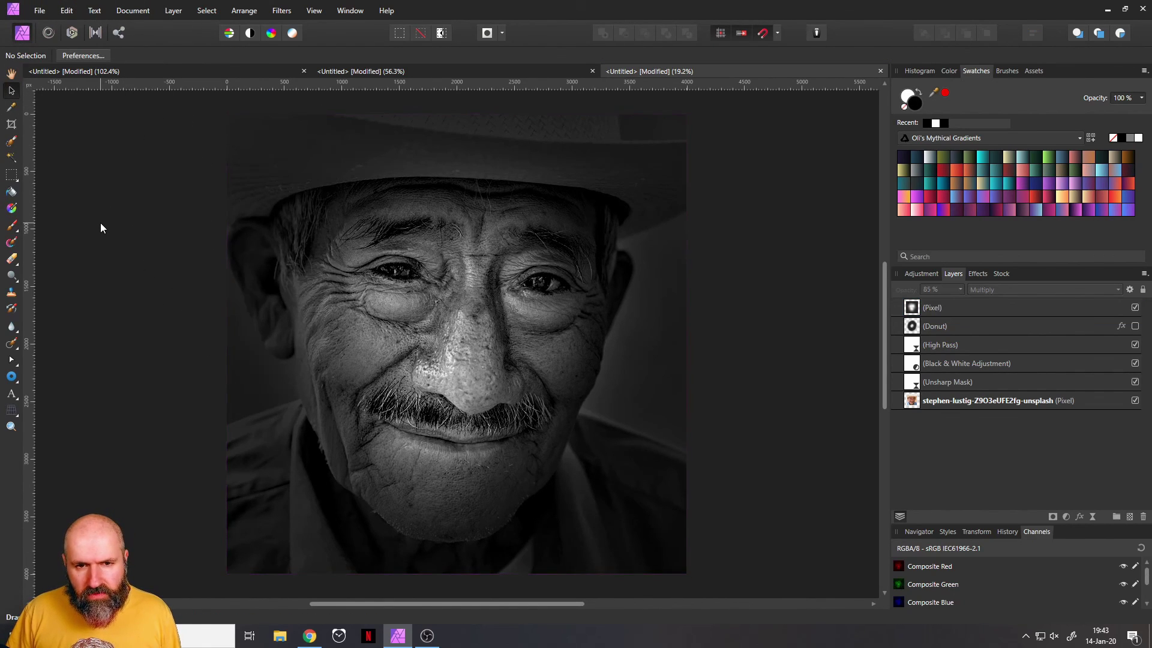